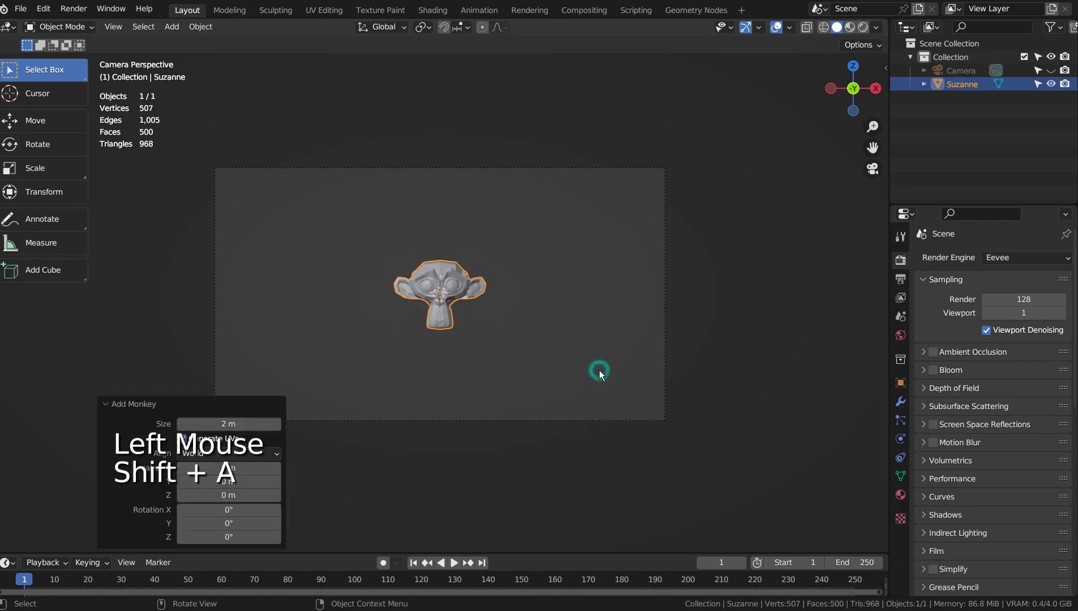
Apply level 3 subdivision to the monkey head and add a cylinder mesh at the origin.
key(ctrl+3)
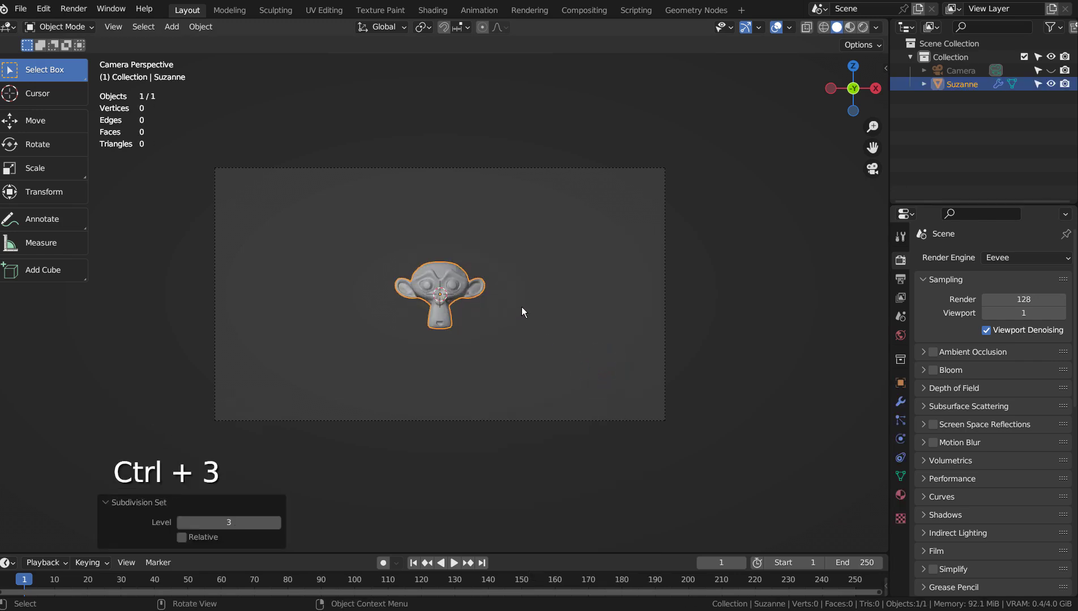
key(shift+a)
mouse_move(530, 304)
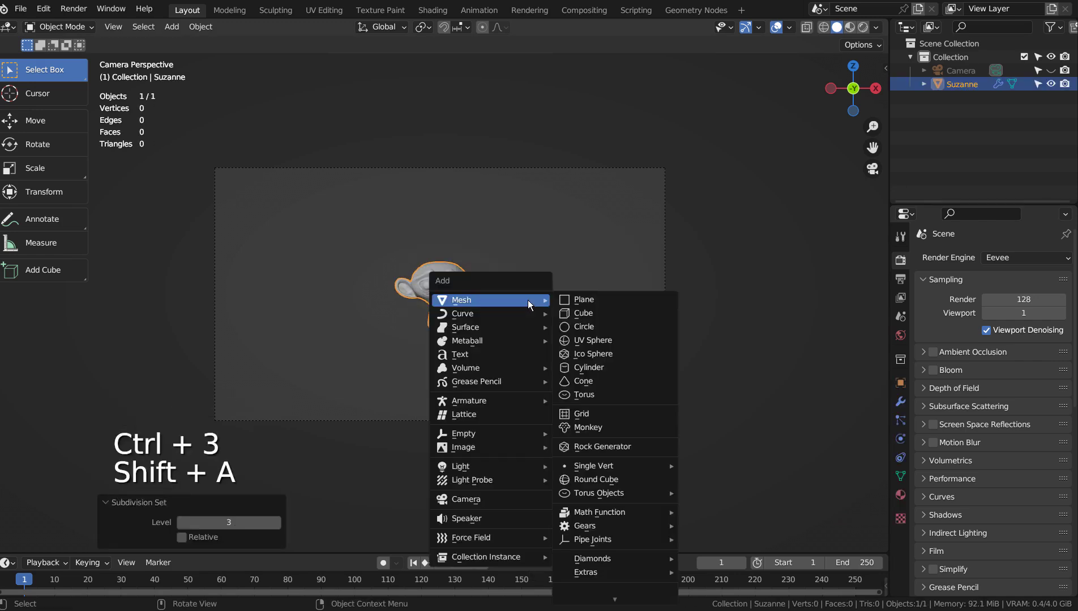
click(598, 367)
Stretch the cylinder along Z into a tall body and move it down about 2.96 m.
key(s)
key(z)
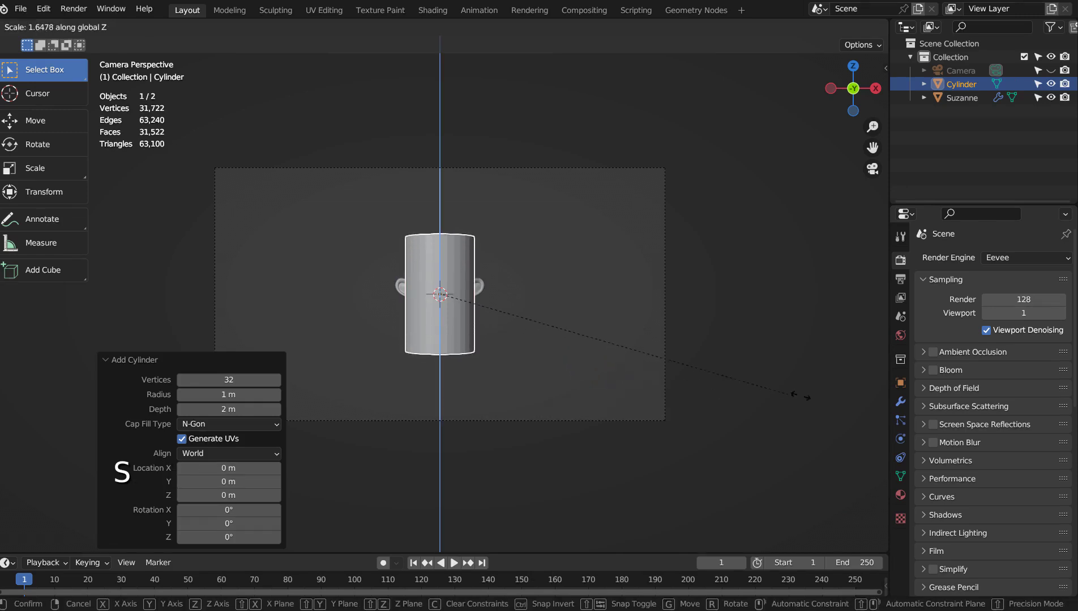
click(300, 390)
key(g)
key(z)
click(307, 493)
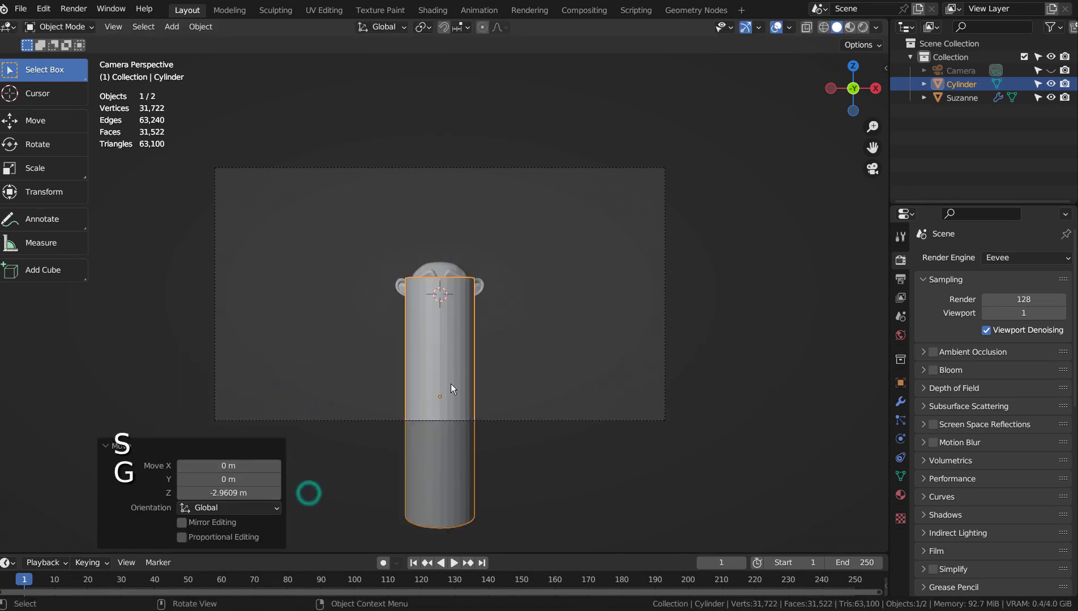
Move the monkey head along its local Y axis to the front of the cylinder, and return to the camera view.
click(441, 270)
key(KP_6)
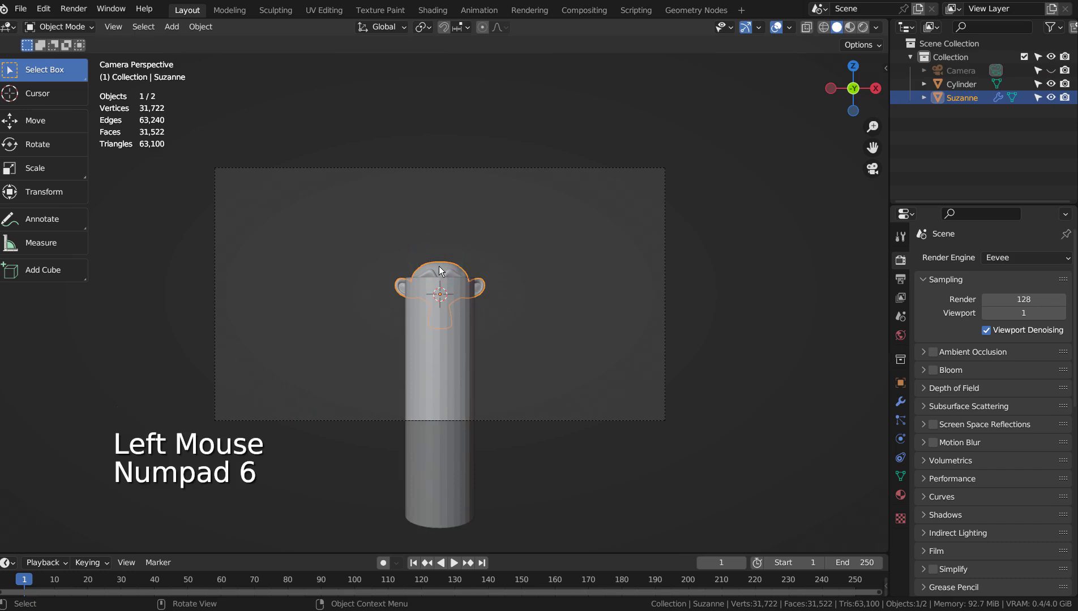
key(KP_3)
key(g)
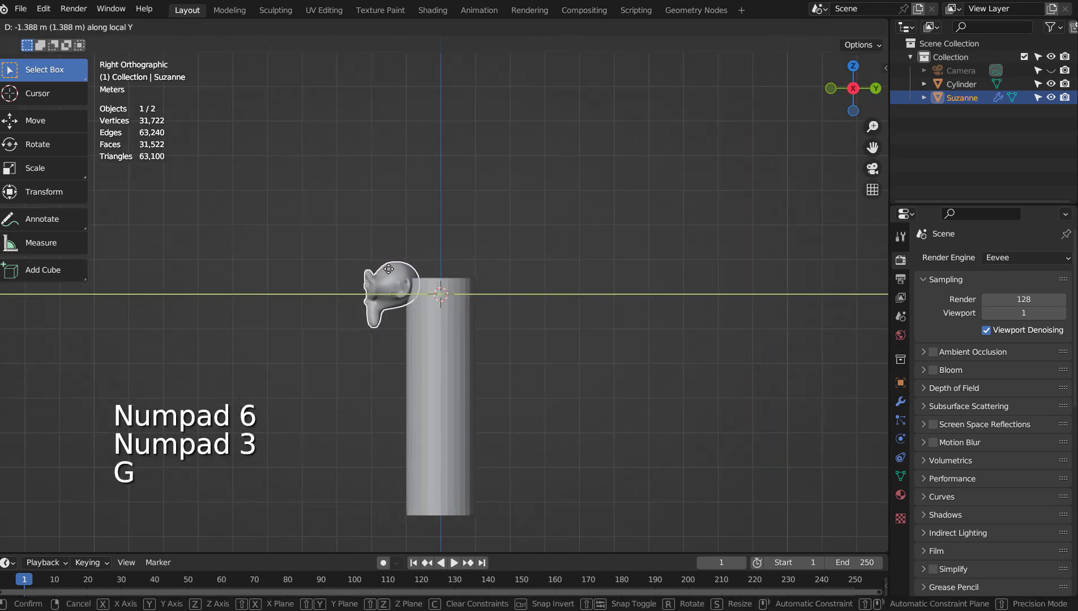
click(391, 273)
key(KP_0)
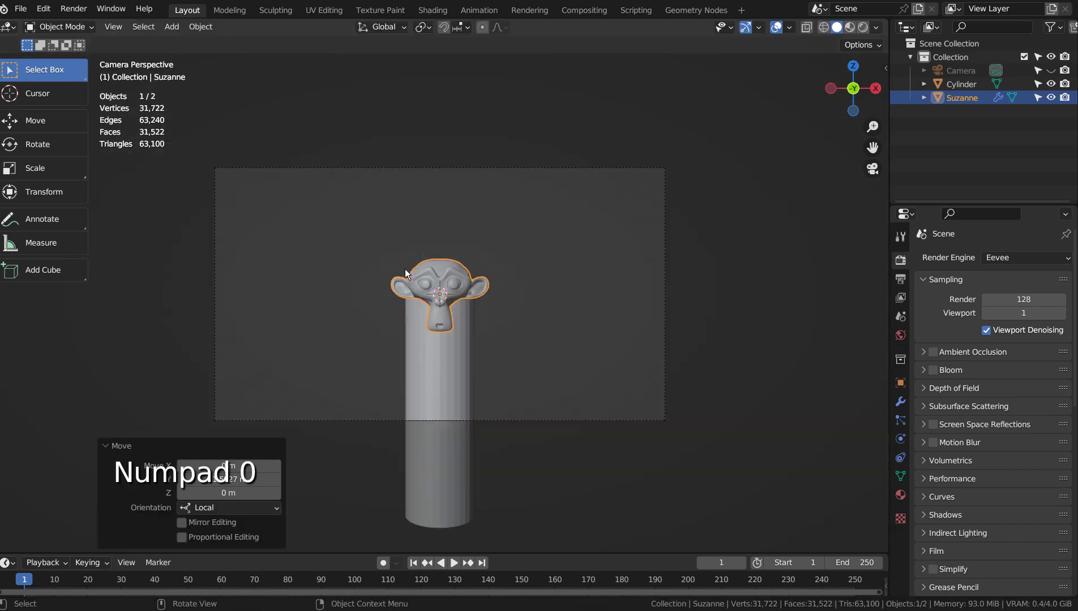
Taper the cylinder by scaling its top face to about 0.418 in Edit Mode, and return to the camera view.
click(464, 327)
key(Tab)
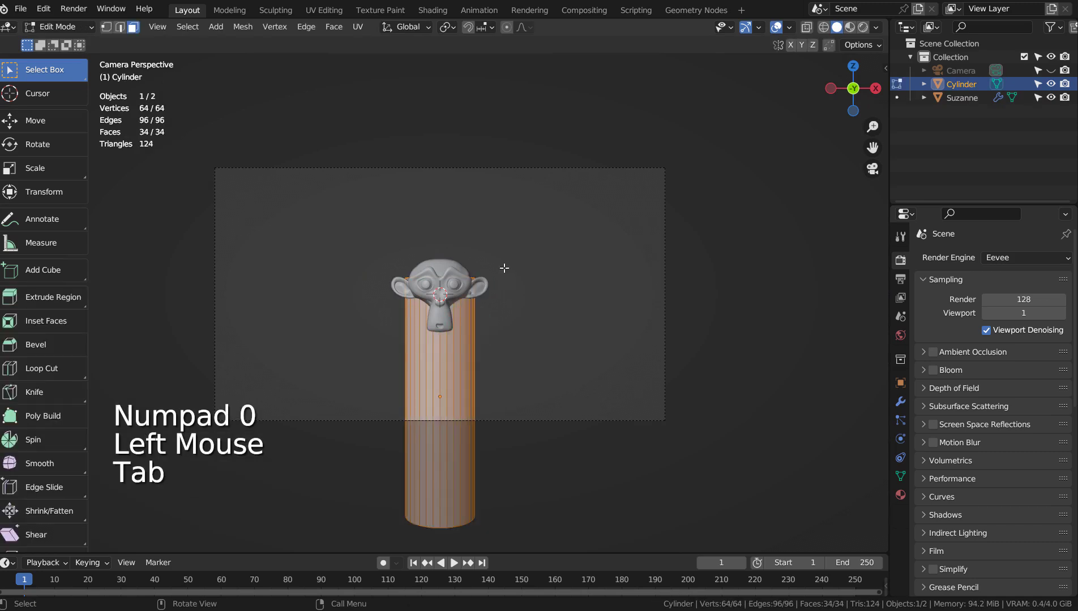
middle_click(512, 339)
key(3)
click(441, 292)
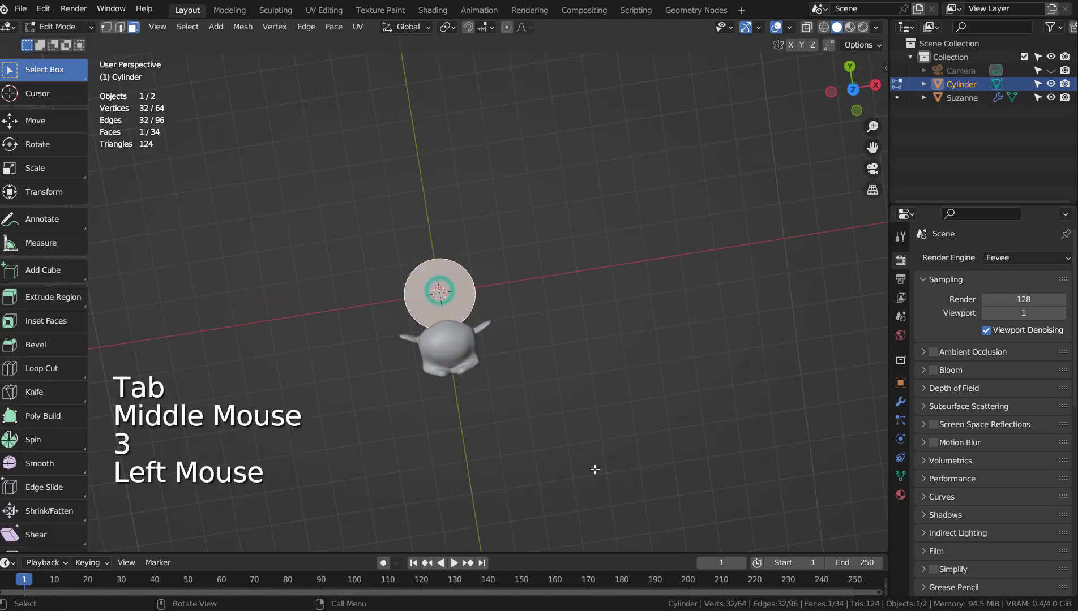
key(s)
click(496, 309)
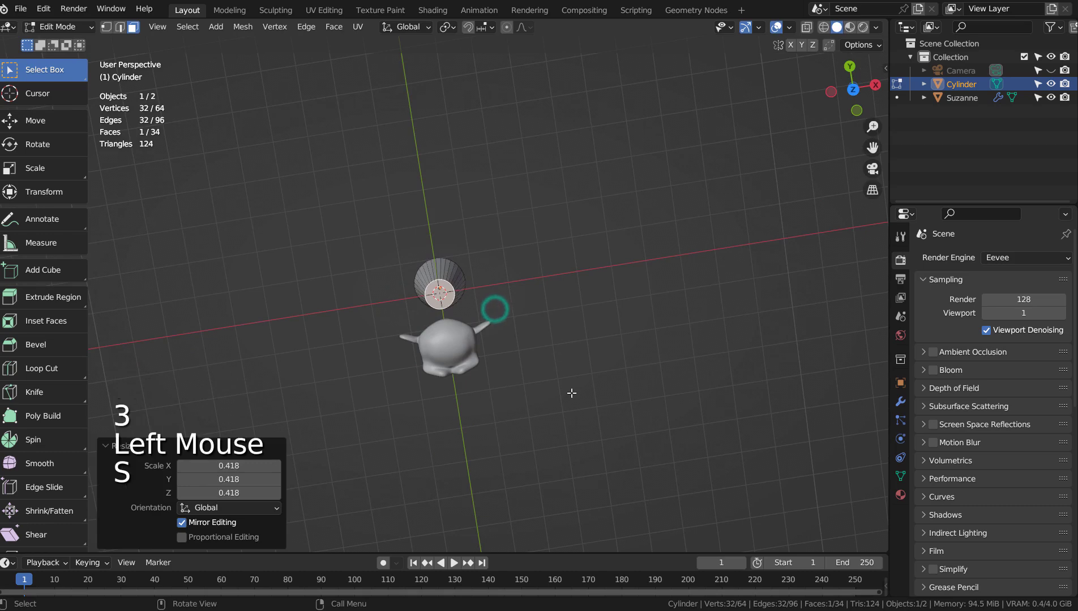
middle_click(571, 390)
key(KP_2)
key(KP_0)
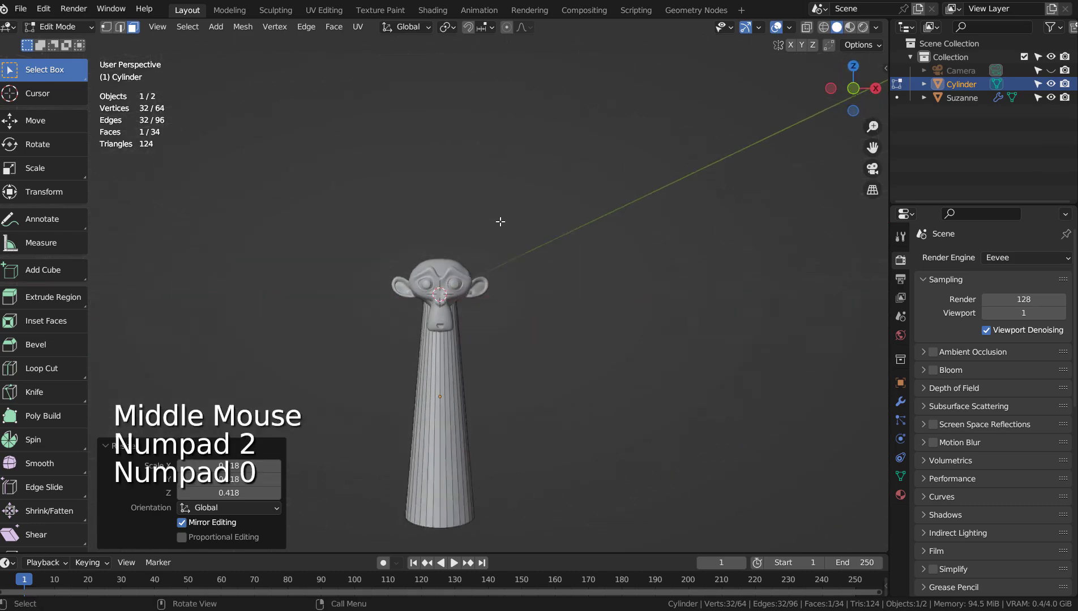
Return to Object Mode and apply level 3 subdivision to the tapered cylinder.
key(Tab)
click(507, 350)
click(420, 392)
key(ctrl+3)
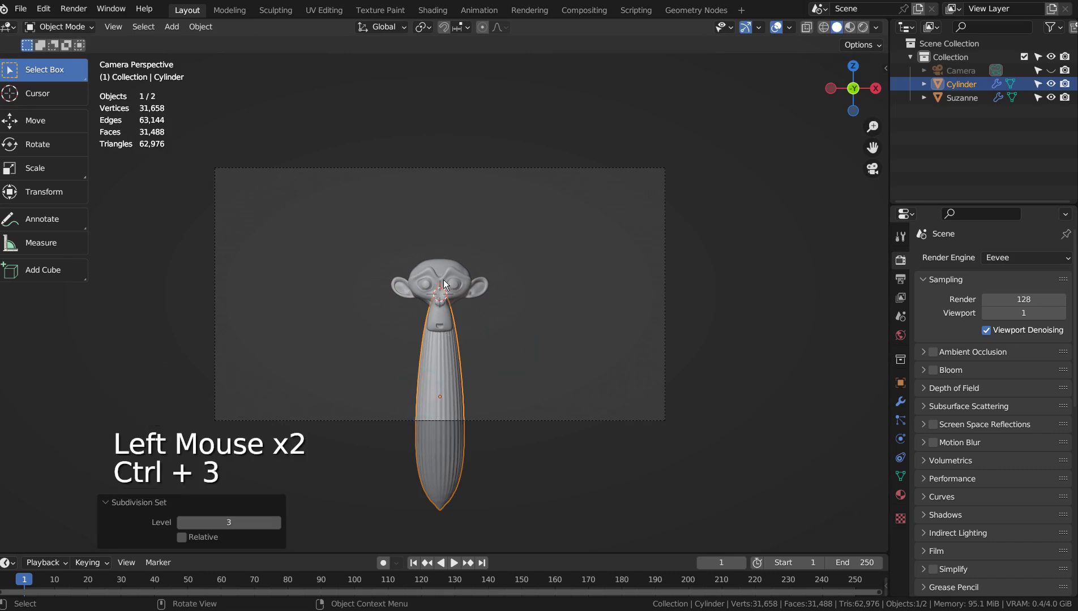
Raise the monkey head slightly along the Z axis.
click(468, 293)
key(g)
key(z)
click(466, 294)
Stretch the cylinder along Z by a factor of about 1.23, and render the camera view.
click(472, 364)
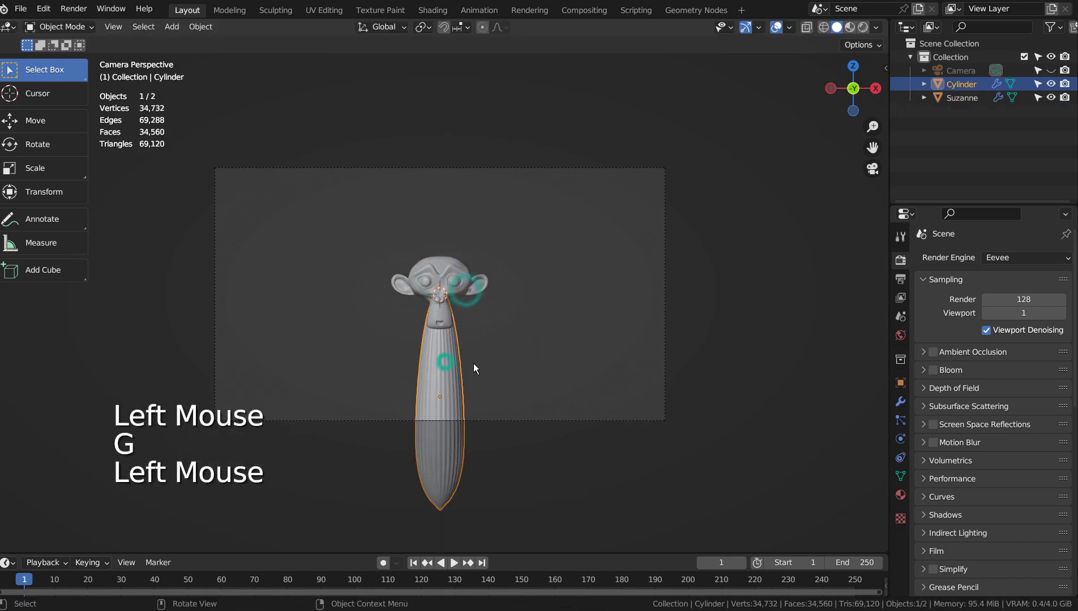
key(s)
key(z)
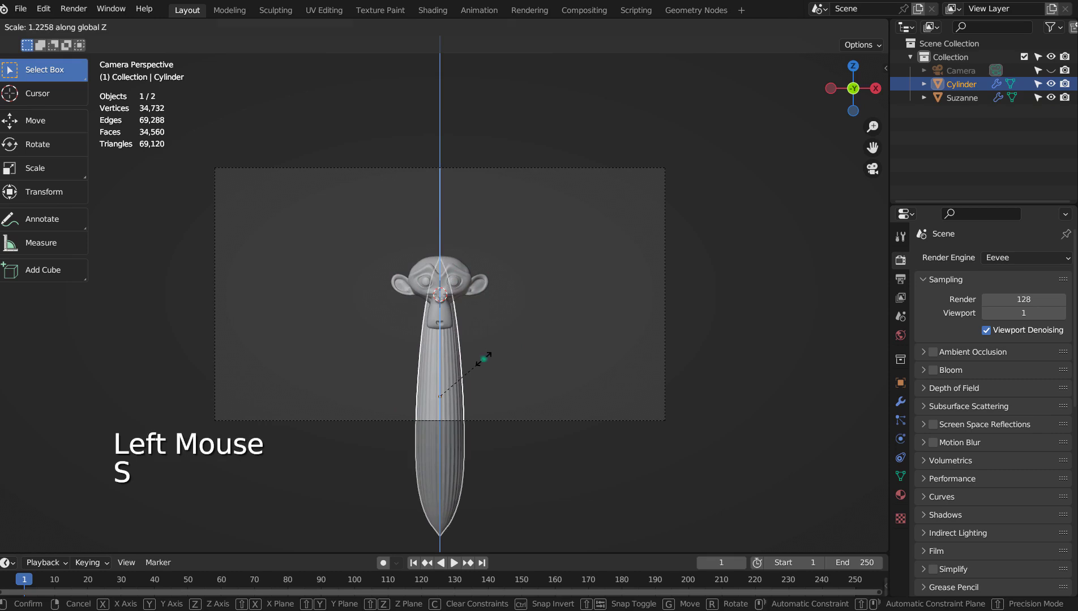
click(480, 361)
click(580, 348)
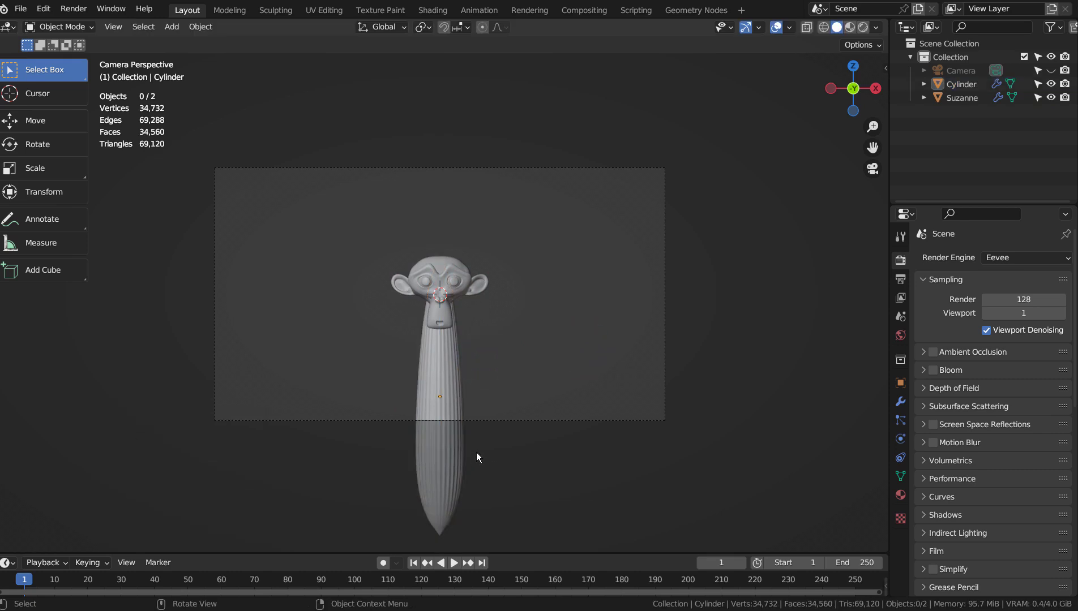
key(F12)
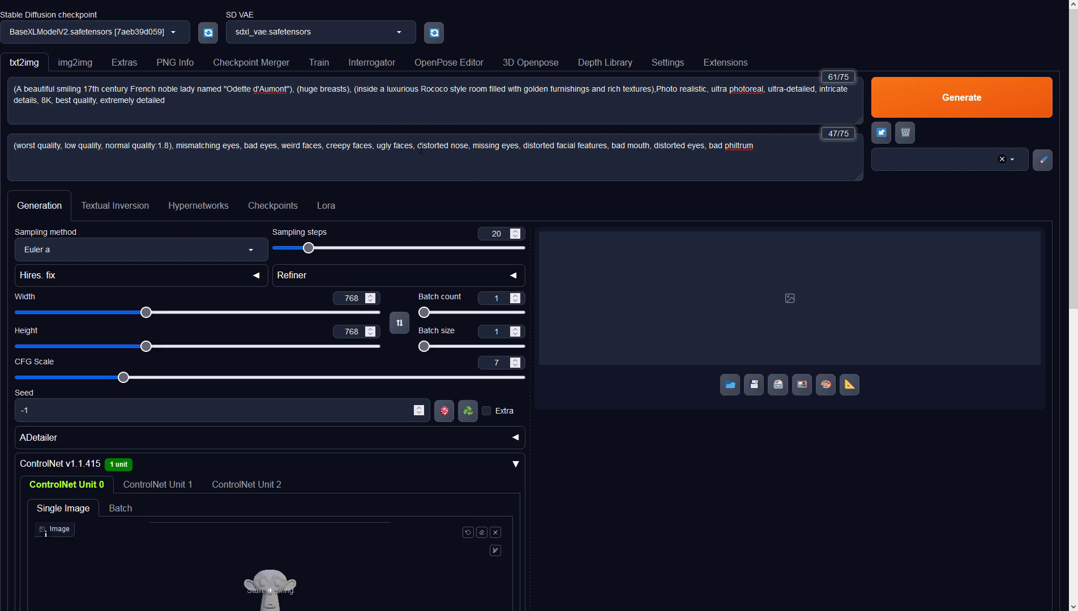
In the Stable Diffusion web UI's txt2img settings, set the width to 1366 and the sampling method to DPM++ 2M Karras.
double_click(355, 298)
text(1366)
click(259, 250)
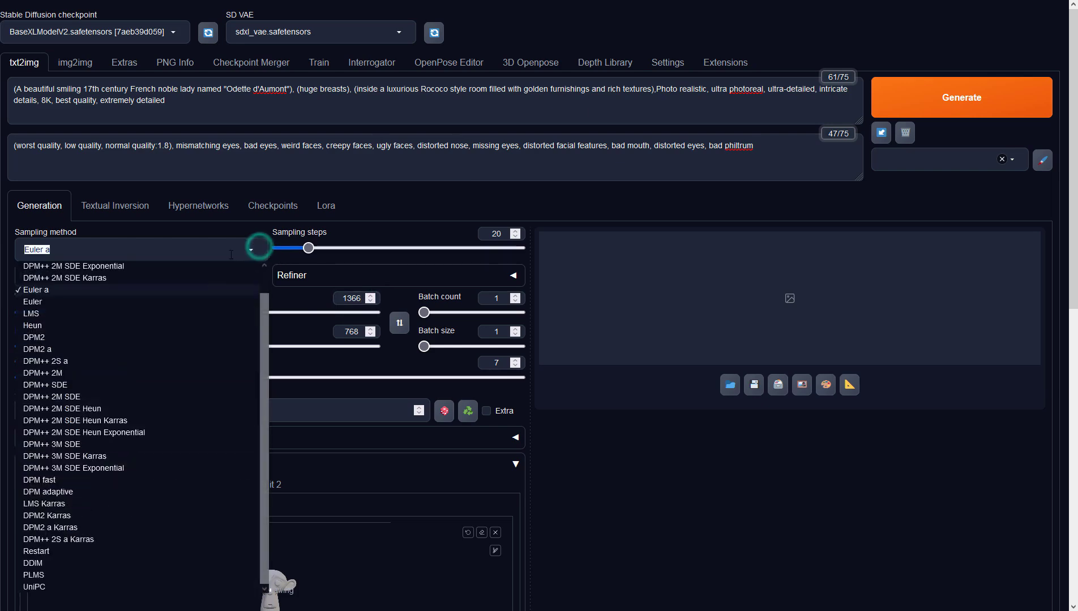
click(81, 265)
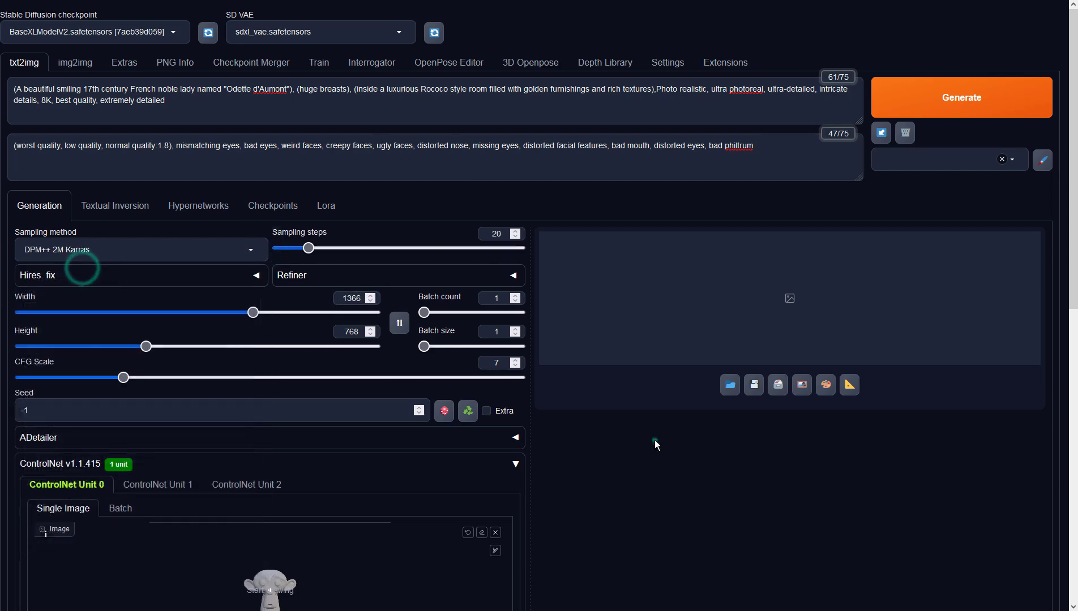
Set ControlNet Unit 0 to the Depth control type with the preprocessor set to none.
scroll(654, 439, down, 7)
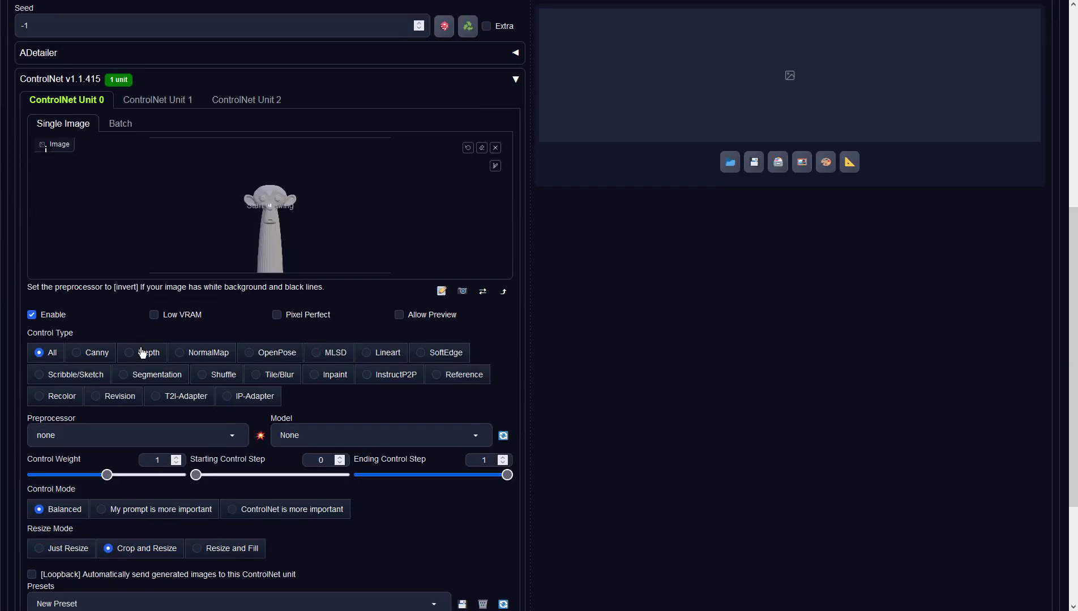
click(133, 353)
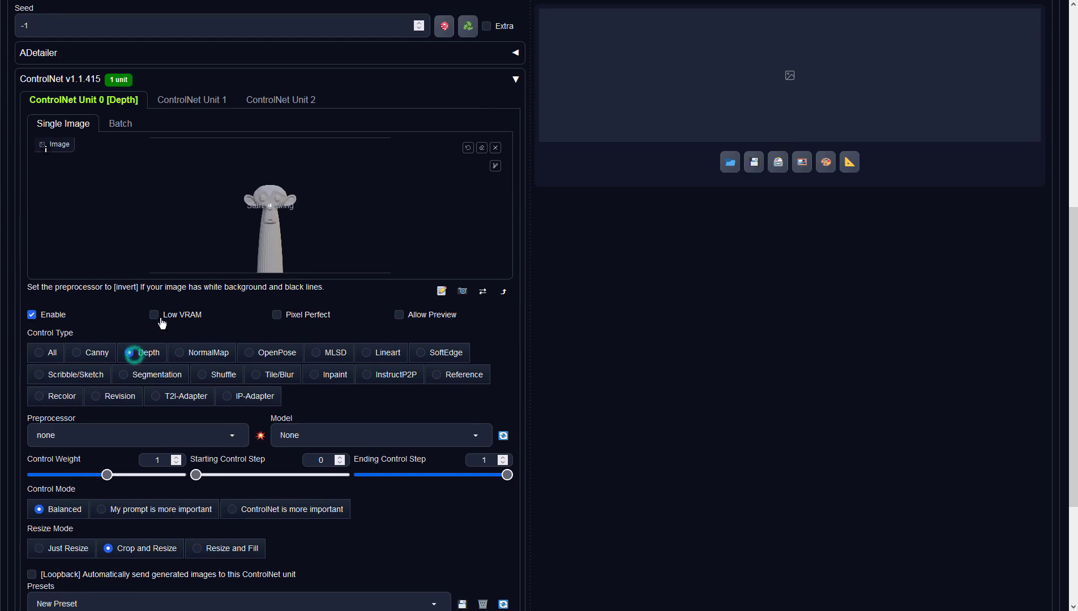
click(177, 439)
click(80, 369)
click(704, 398)
Generate the depth-guided image from the prompt, view the result at full size and close the enlarged view.
scroll(722, 385, up, 7)
click(950, 96)
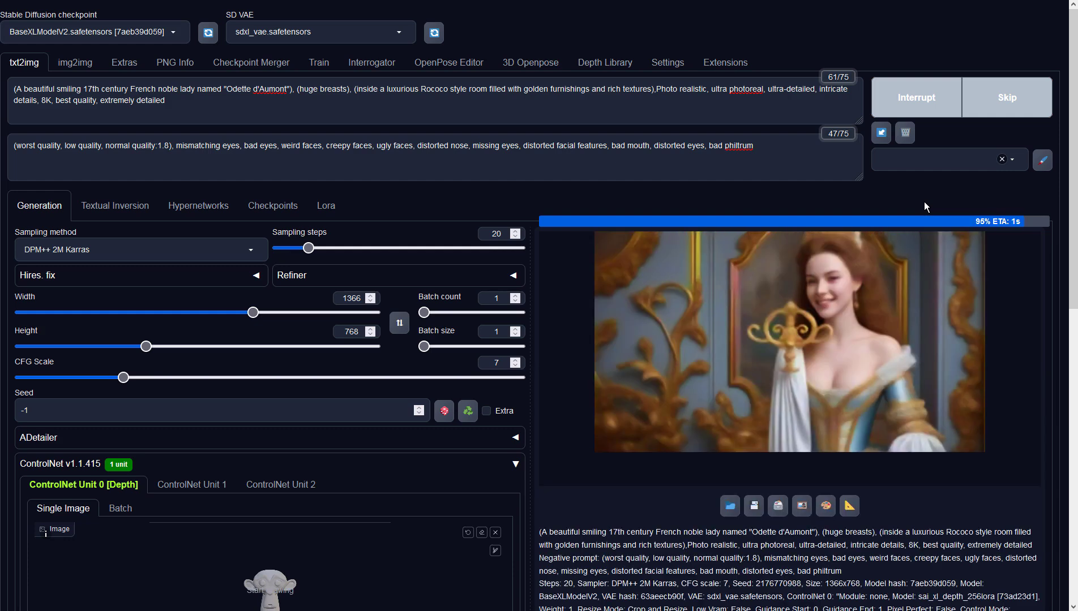
click(922, 259)
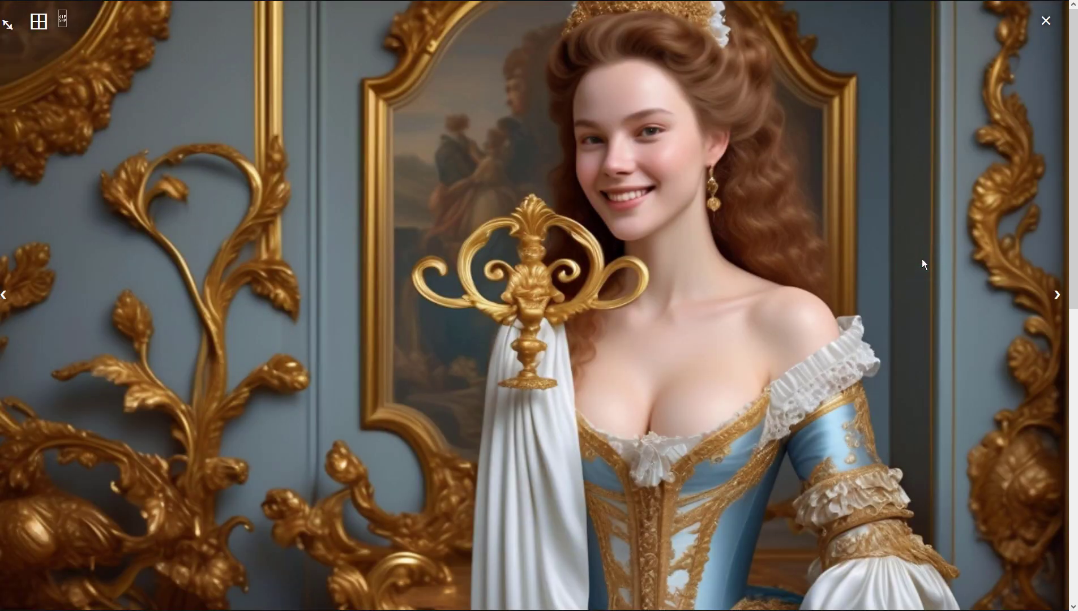
click(921, 259)
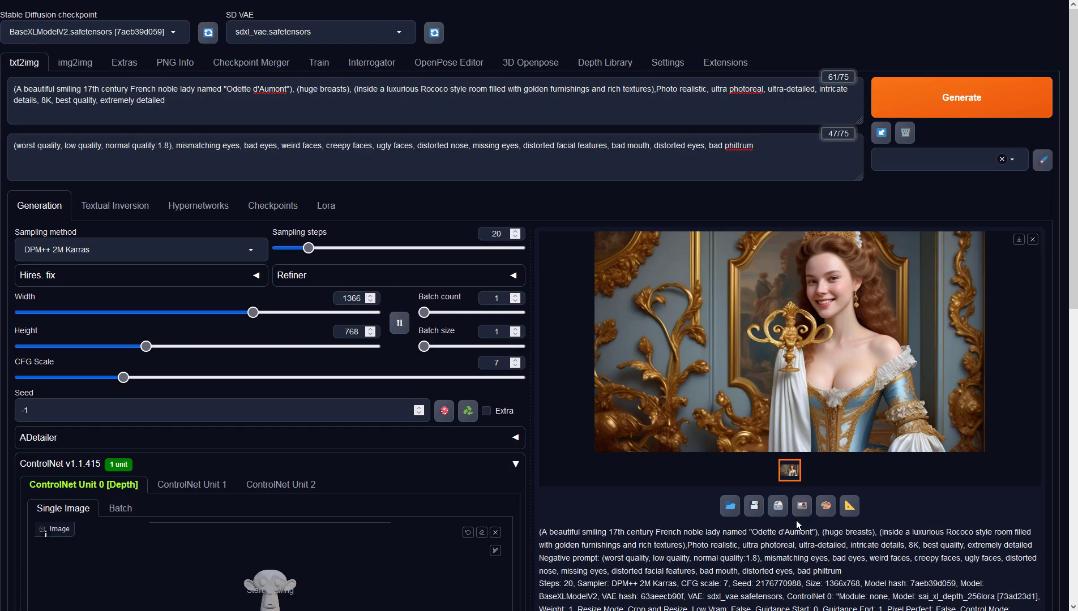
Generate another image with the same settings and send it to img2img.
click(881, 95)
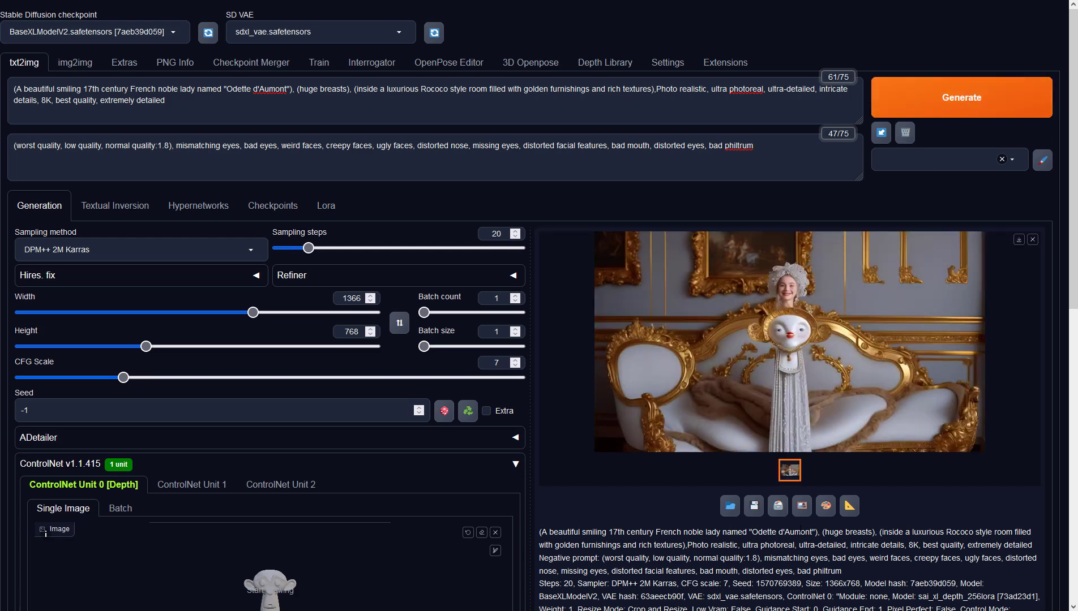
click(802, 515)
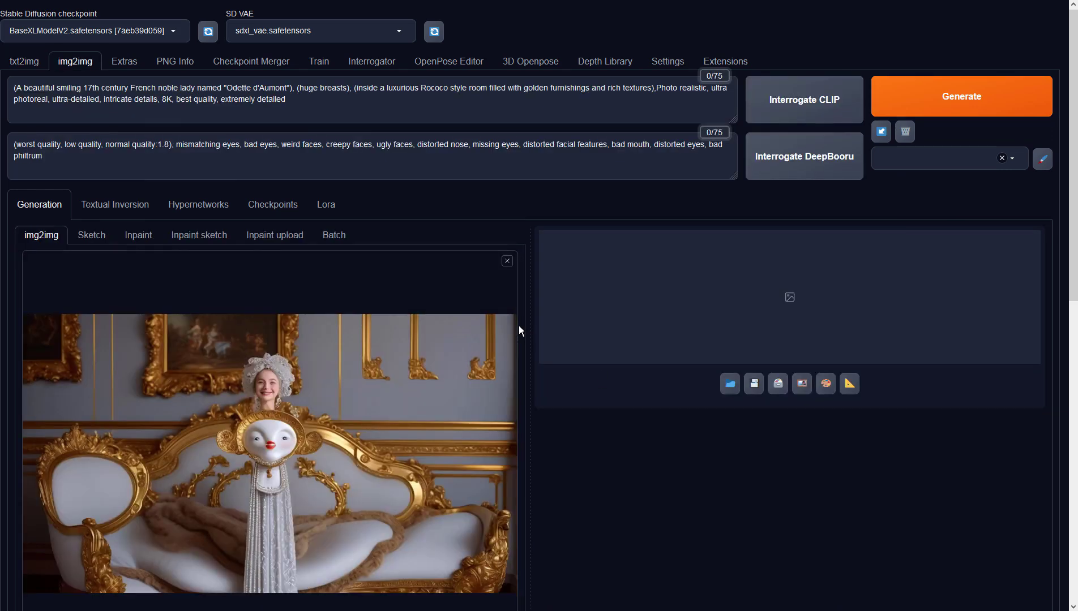
Set the img2img denoising strength to 0.9 and the sampling method to DPM++ 2M Karras.
scroll(518, 326, down, 9)
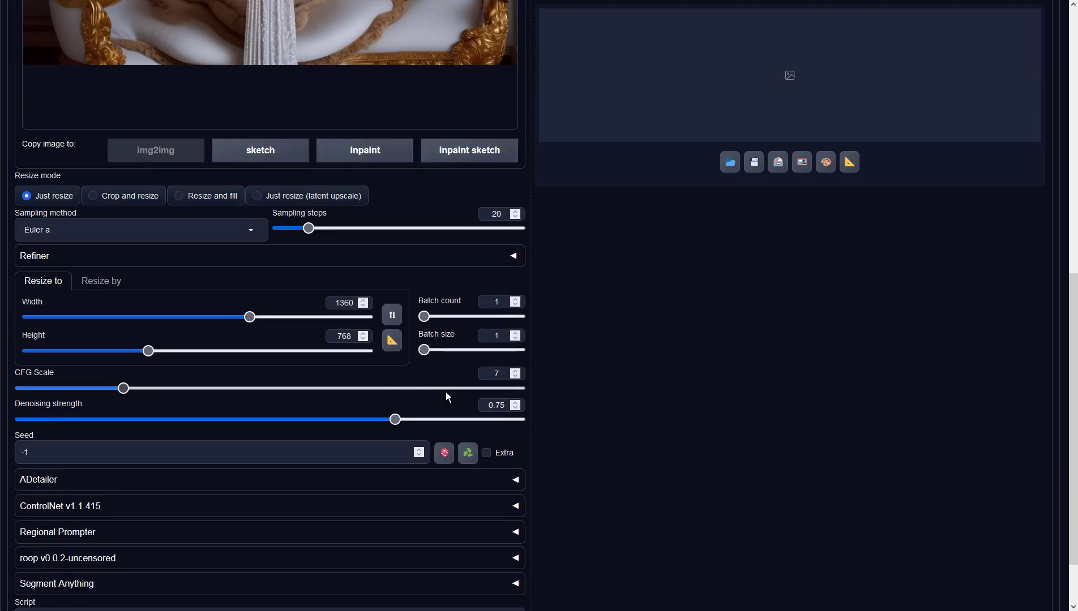
drag(395, 419, 473, 428)
click(251, 227)
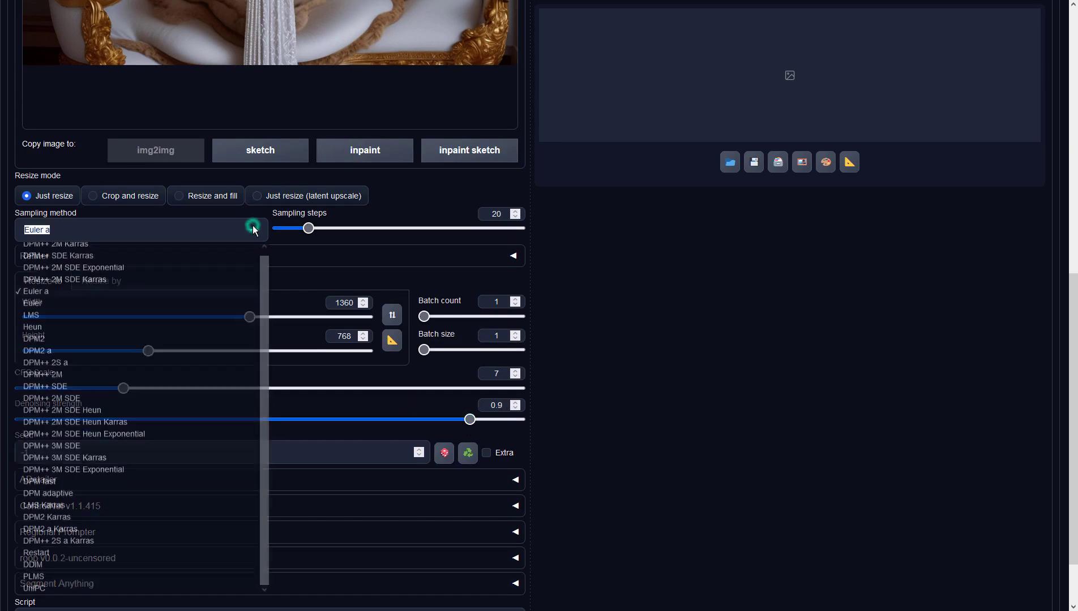
click(138, 249)
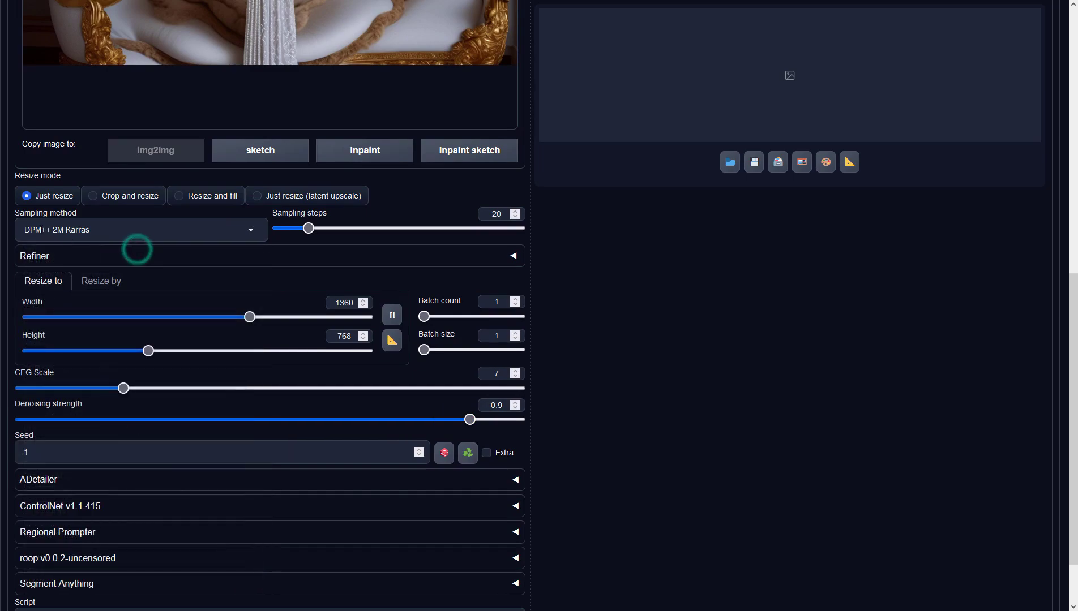
Generate the img2img version of the noble lady picture and inspect the results at full size.
scroll(926, 278, up, 10)
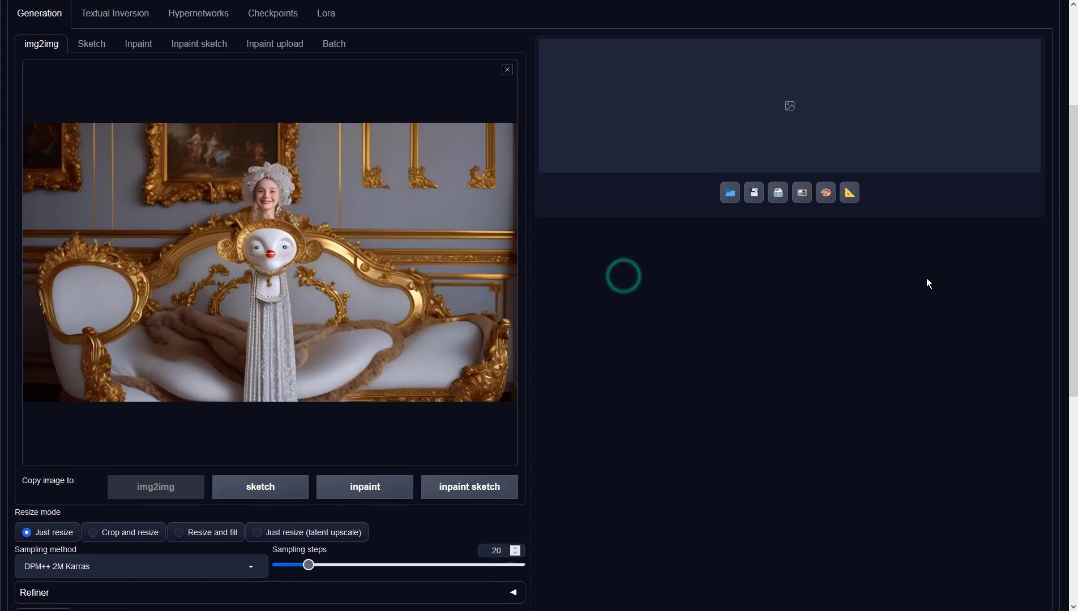
click(931, 106)
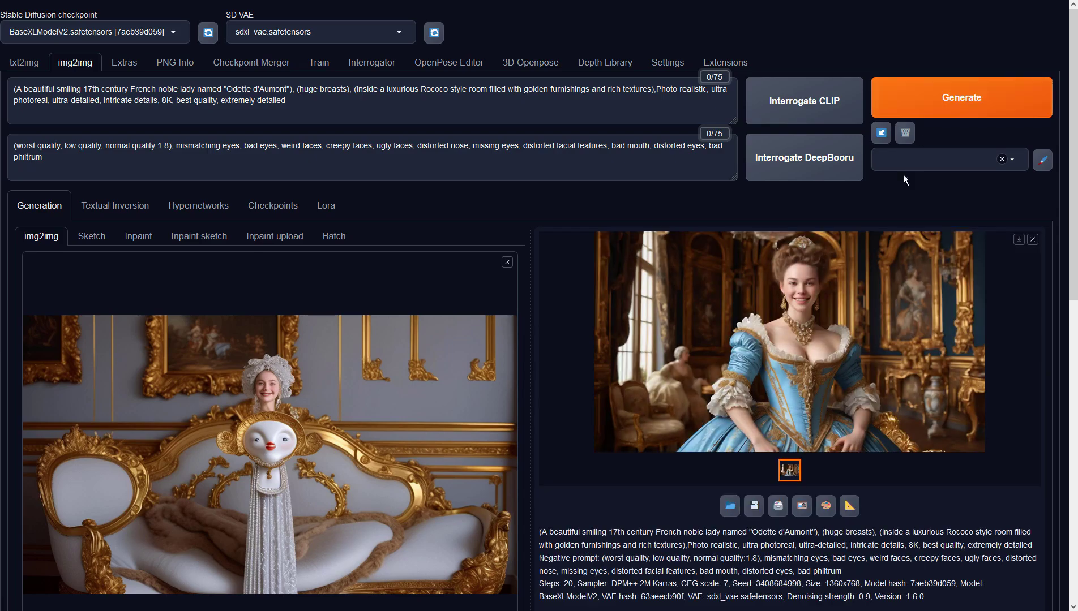
click(873, 280)
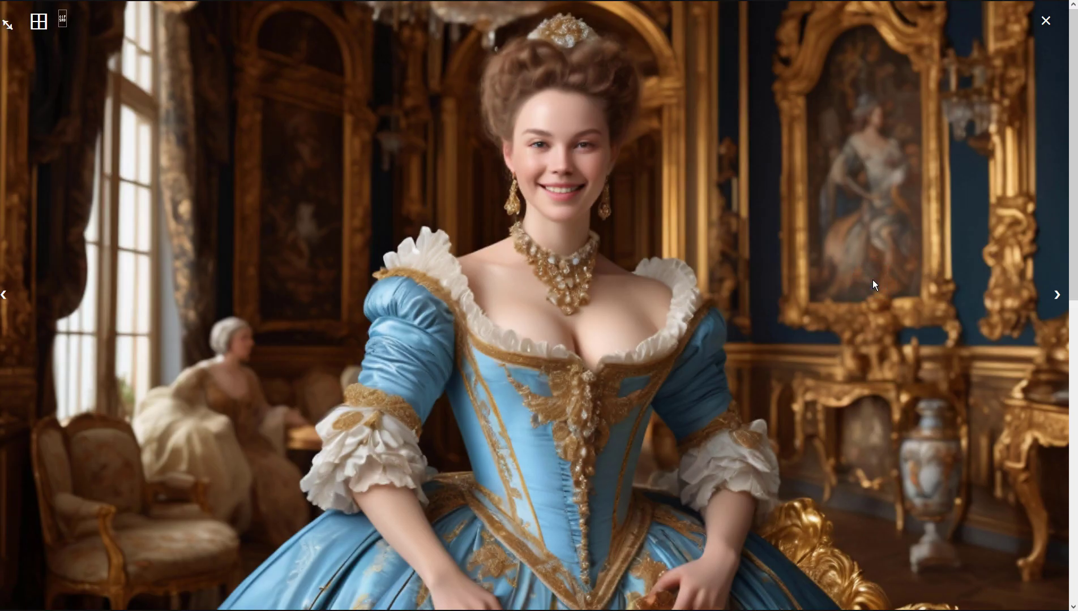
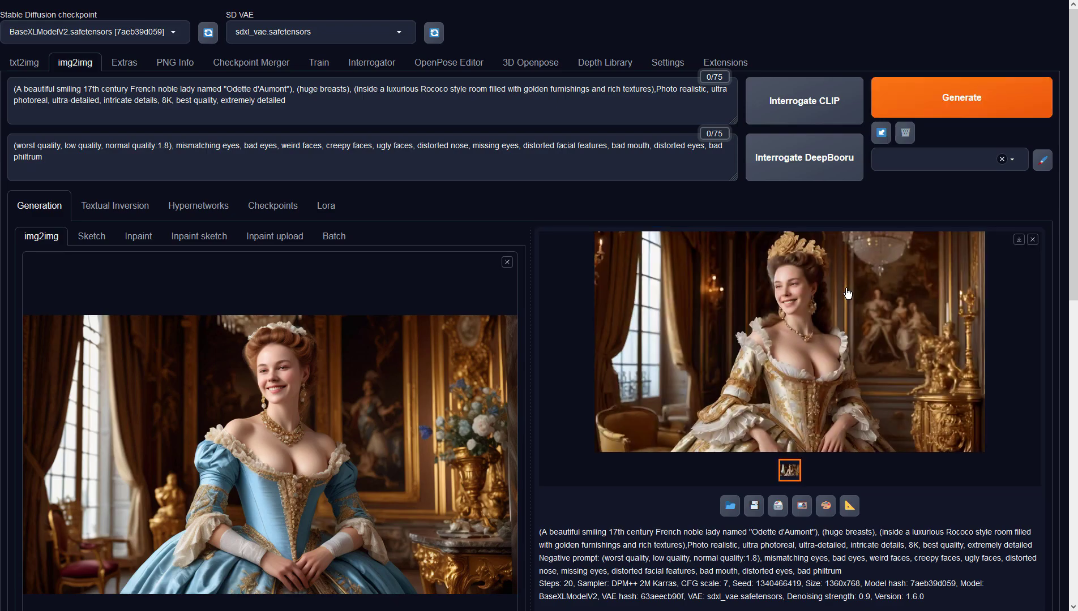
click(847, 292)
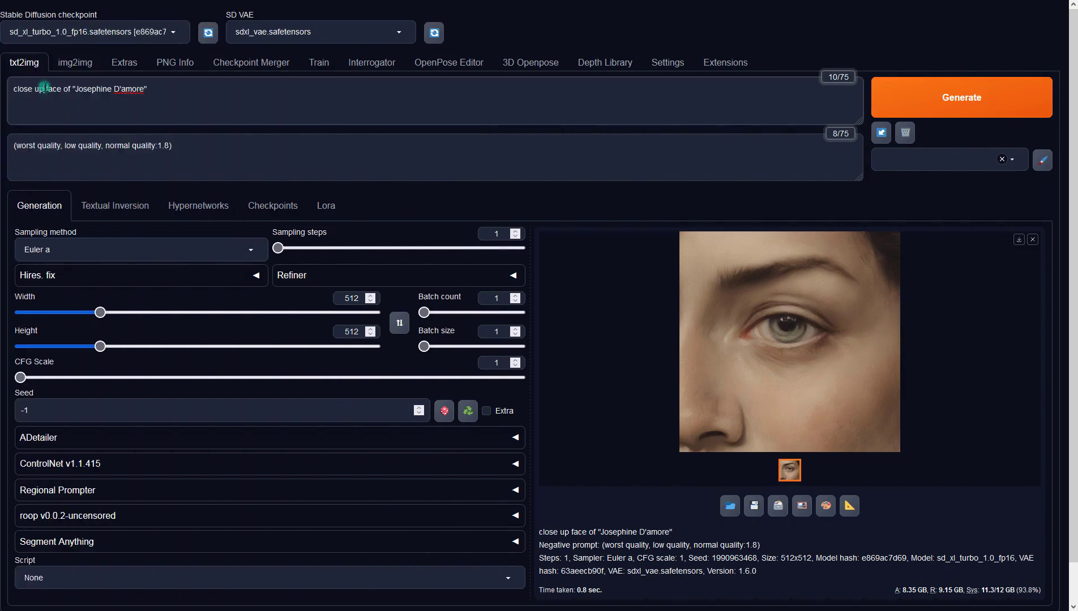
Remove "close up" from the start of the face portrait prompt and generate a new txt2img image.
drag(14, 89, 43, 89)
key(Delete)
key(Delete)
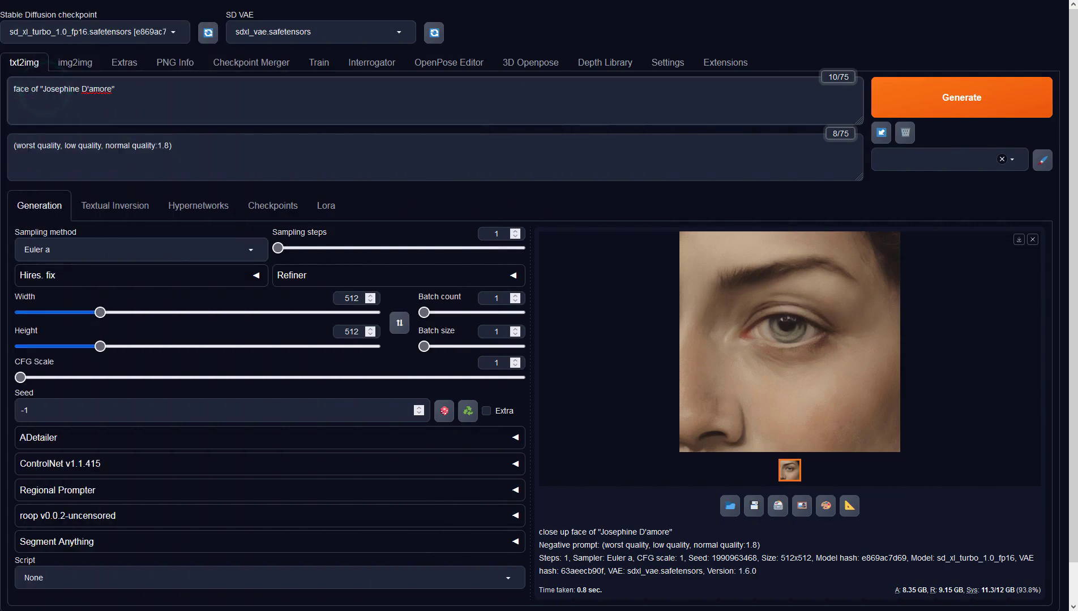
click(926, 100)
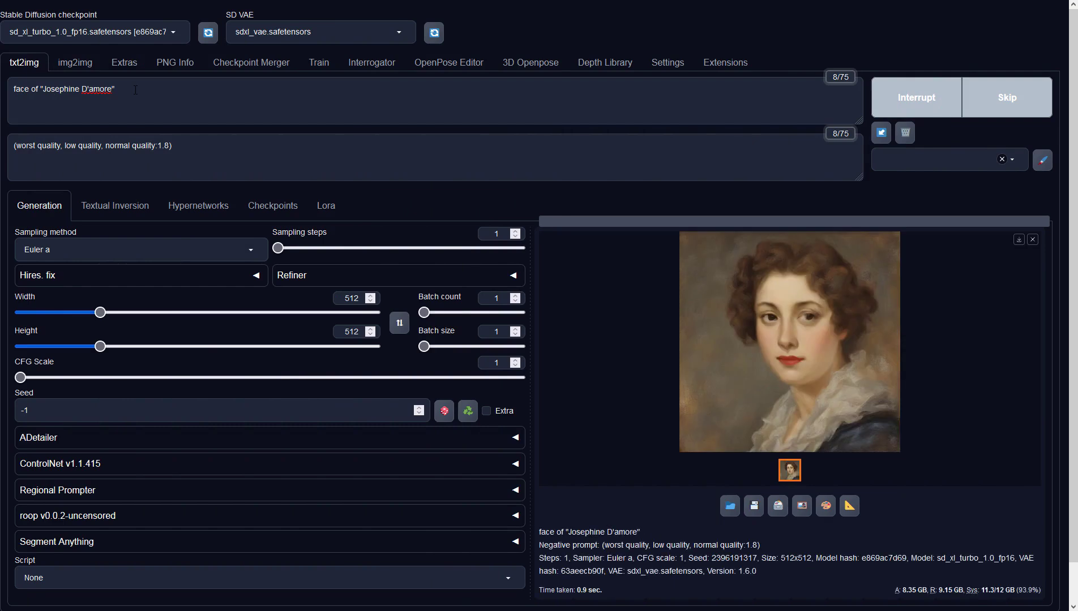
Generate three more txt2img portraits from the unchanged face prompt to compare how consistent the character looks.
click(949, 105)
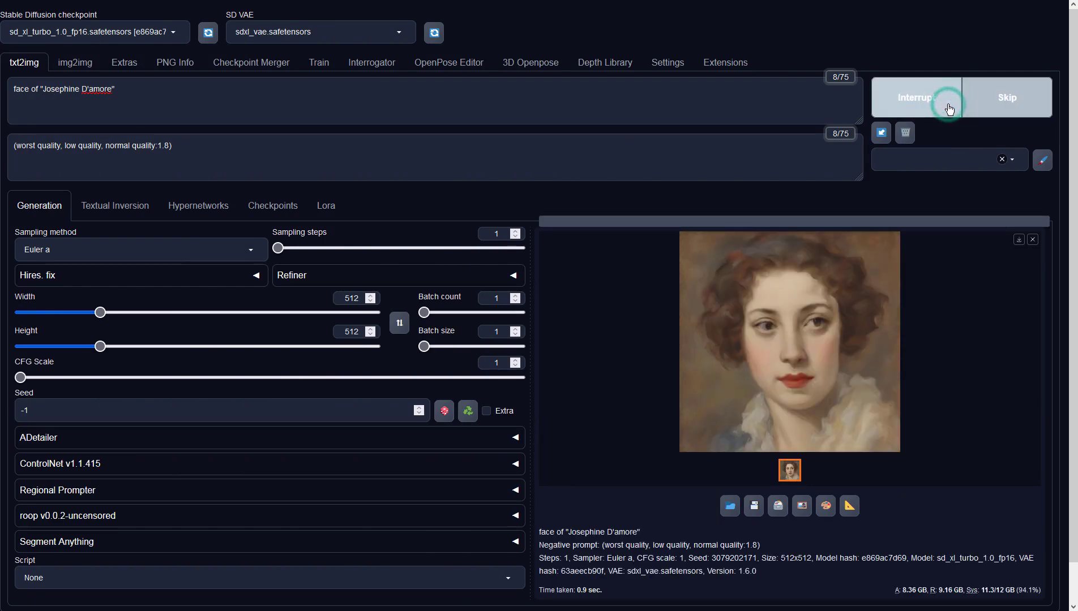
click(948, 106)
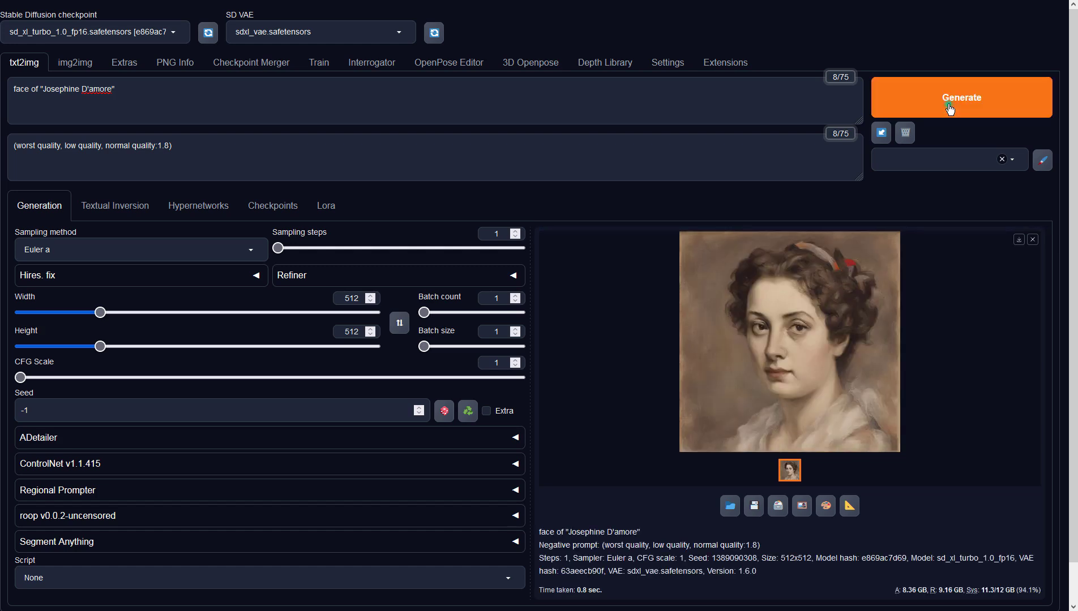
click(949, 108)
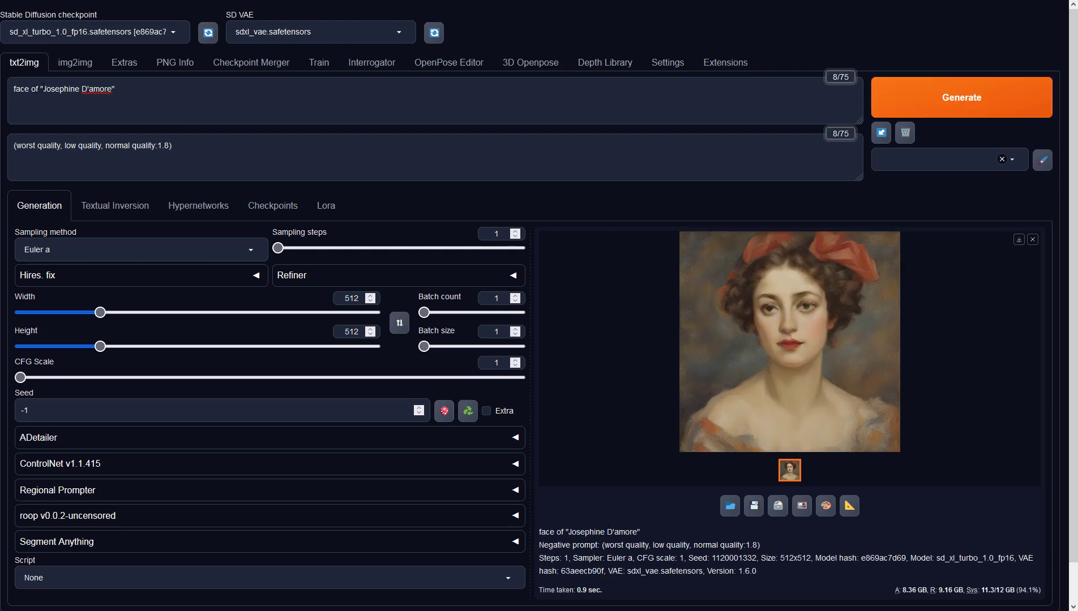
Replace the quoted name in the face prompt with an invented full name based on the Mona Lisa and generate several portraits.
drag(43, 89, 112, 89)
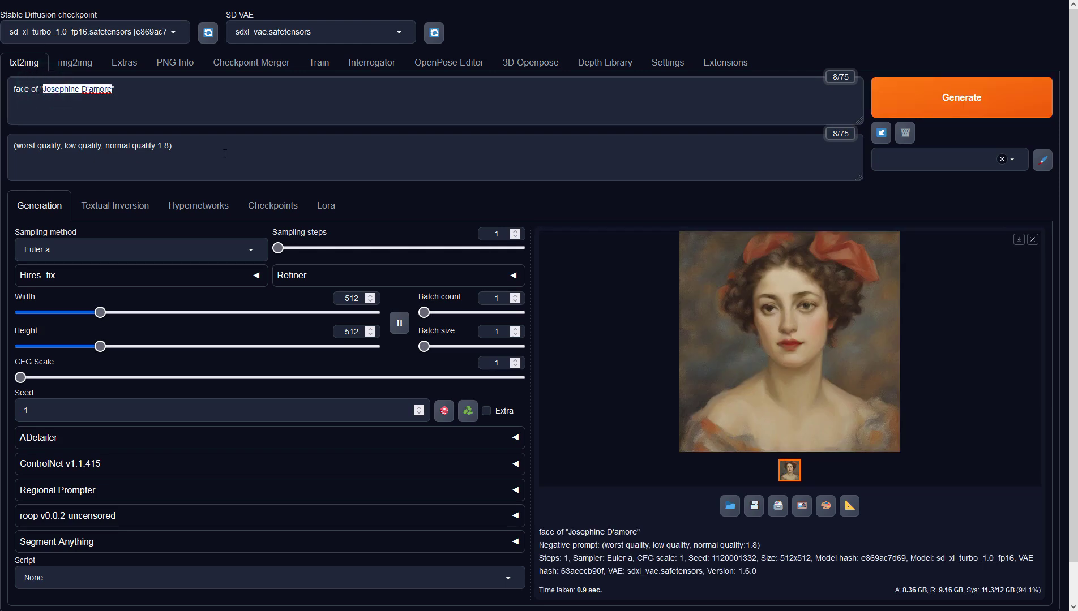
text(Monalisa Jackson)
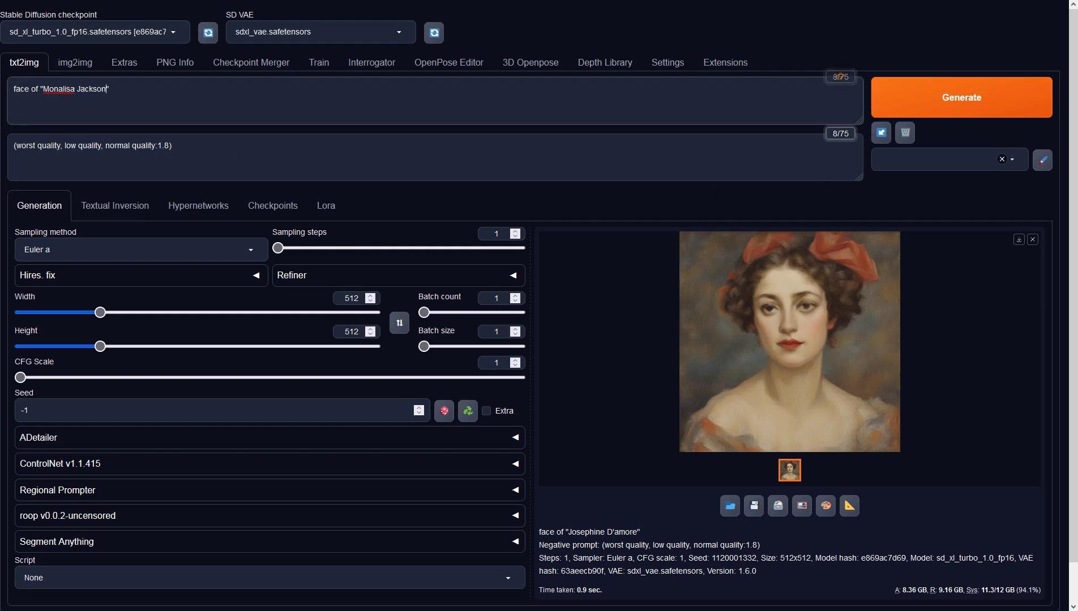
click(916, 108)
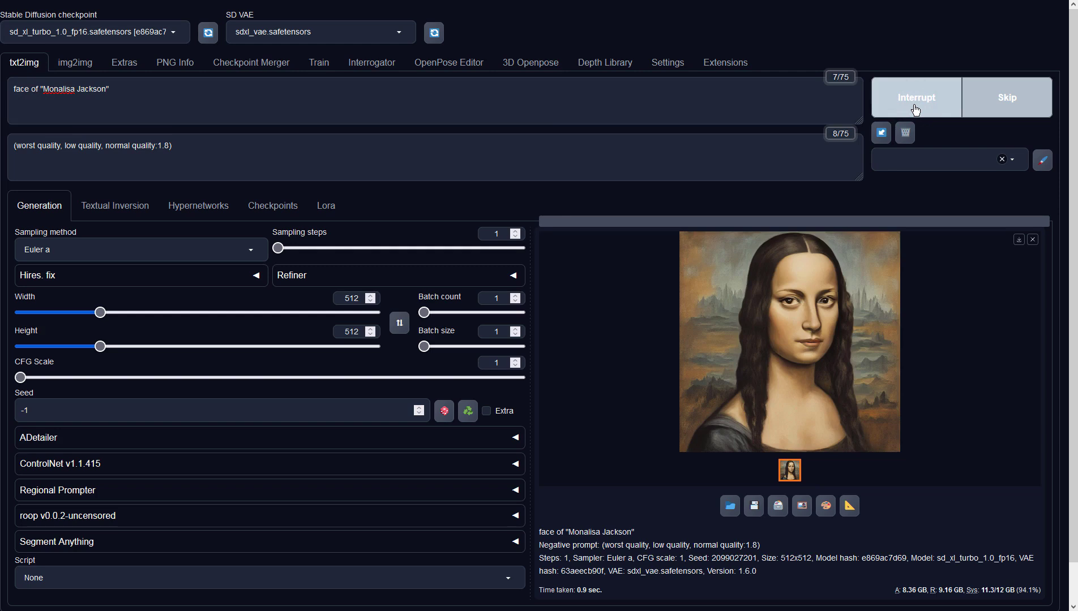
click(915, 108)
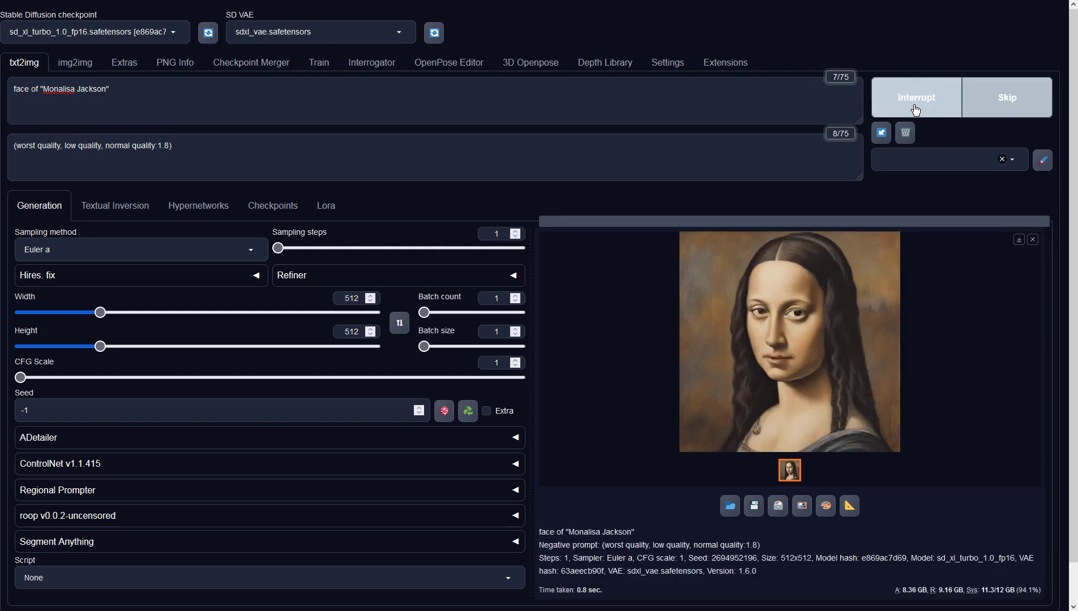
click(916, 109)
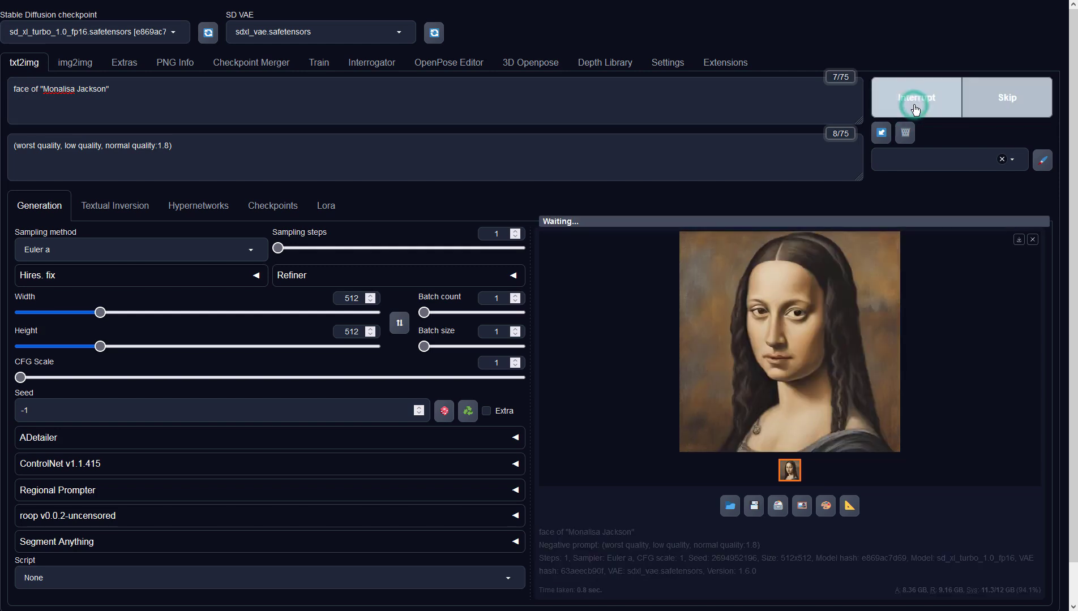
click(915, 109)
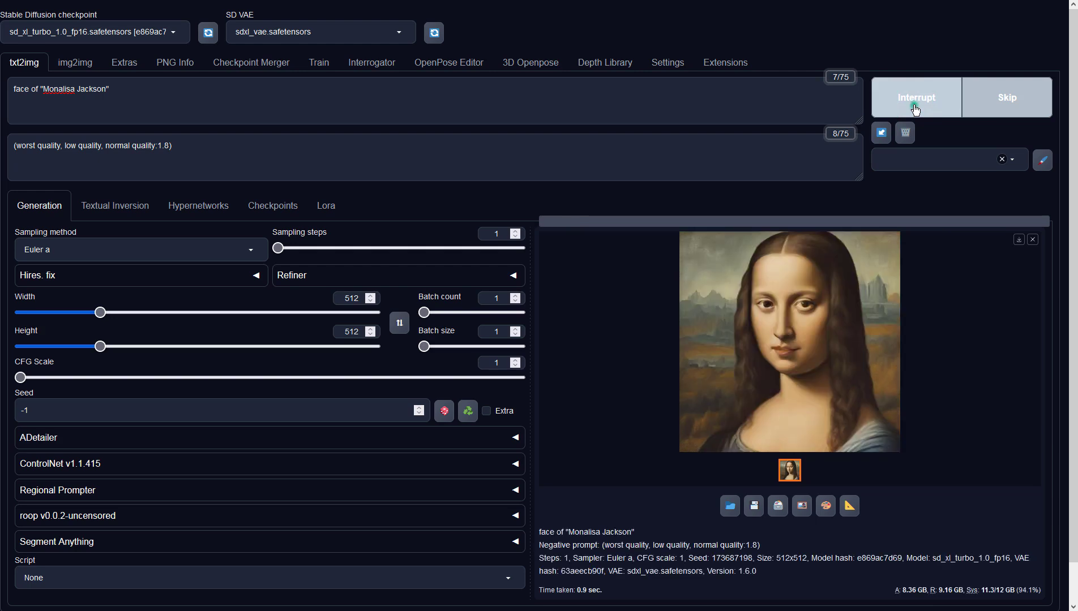
click(915, 109)
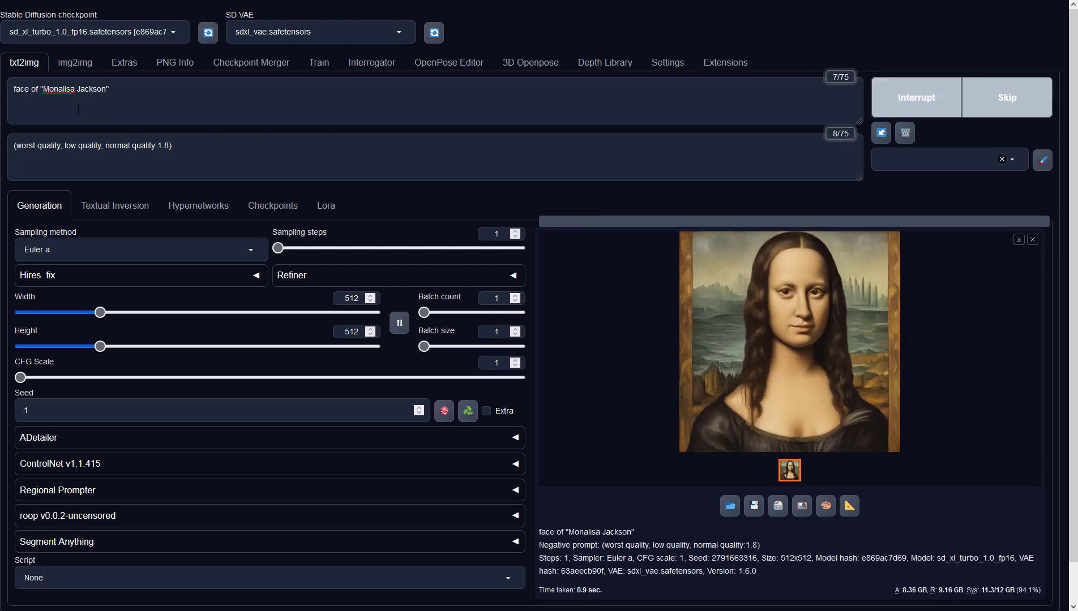
Change the quoted name in the face prompt to a modern woman's first name and surname and generate several portraits.
drag(79, 93, 105, 93)
key(BackSpace)
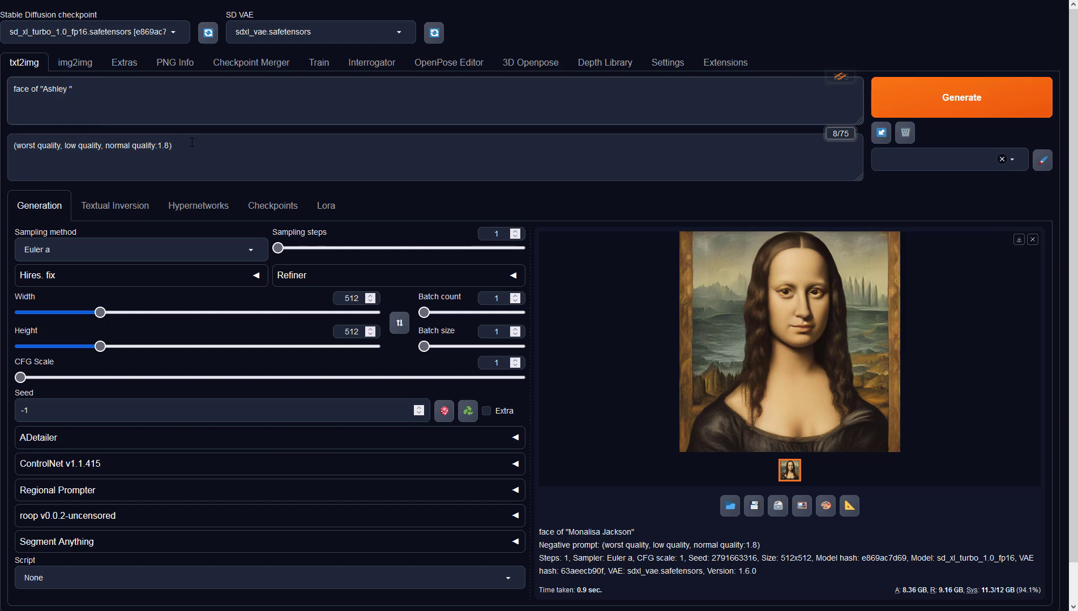
key(BackSpace)
text(Hobbs)
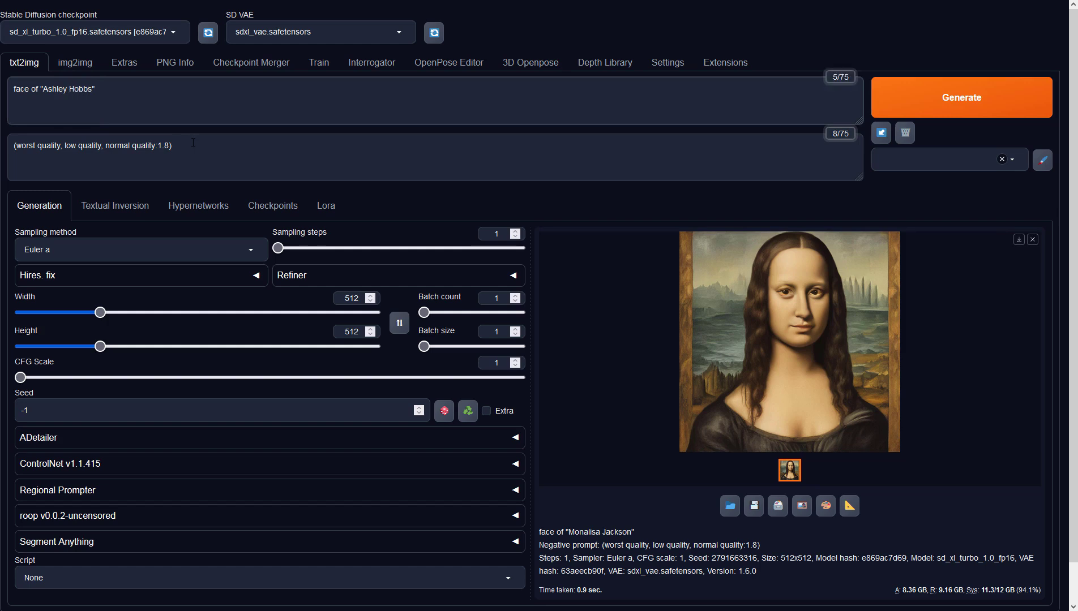
click(946, 89)
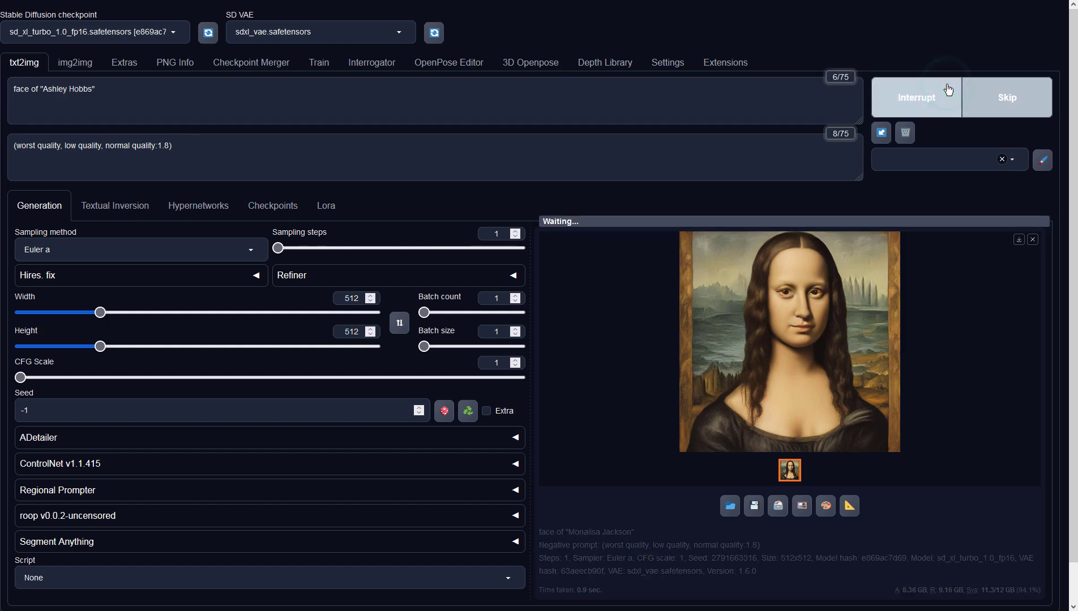
click(946, 86)
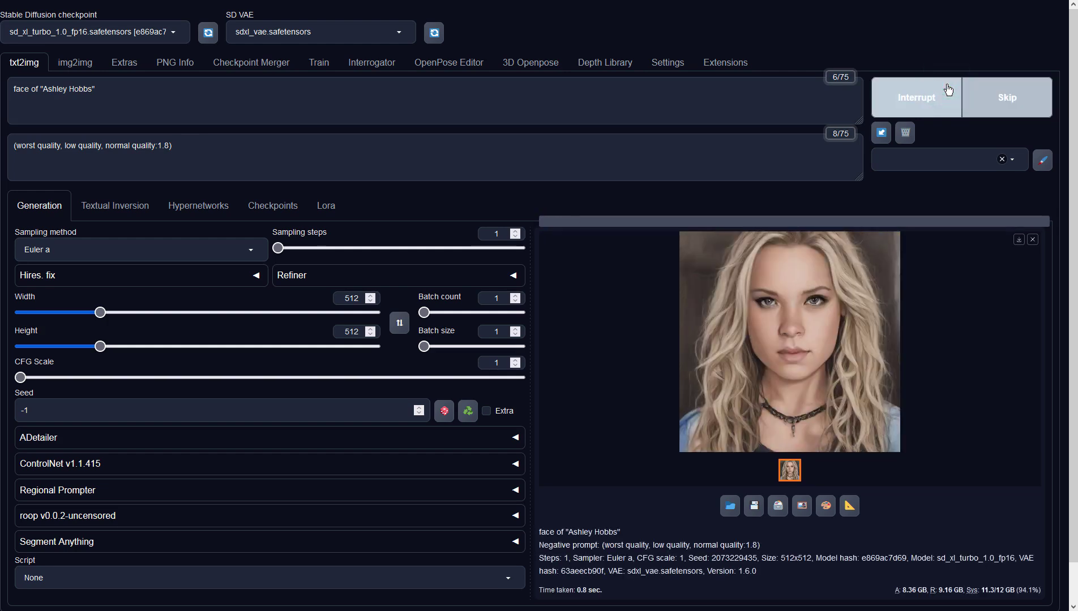
click(948, 89)
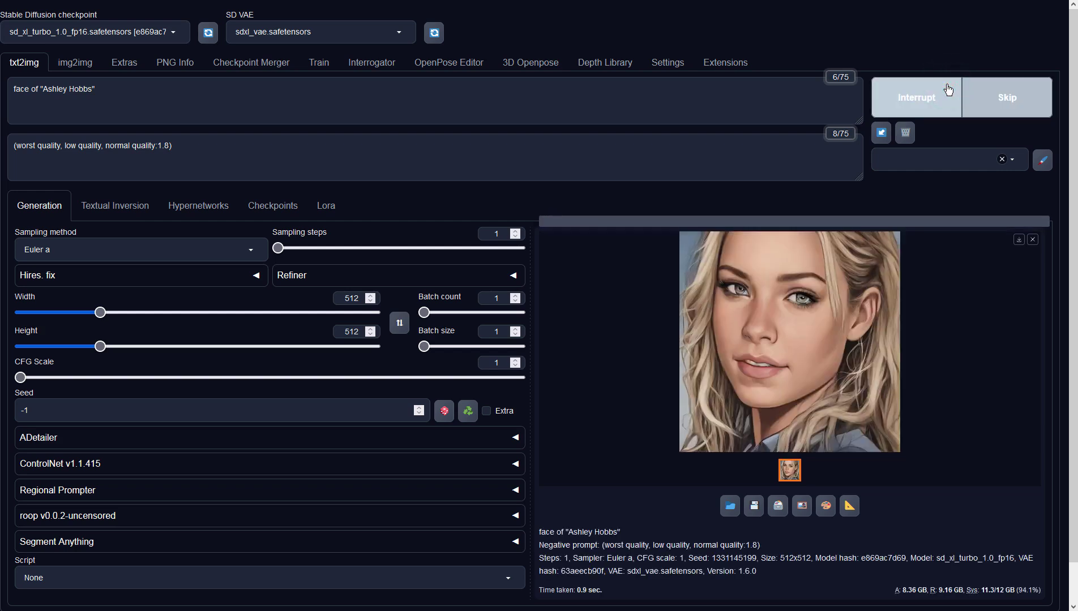
click(945, 86)
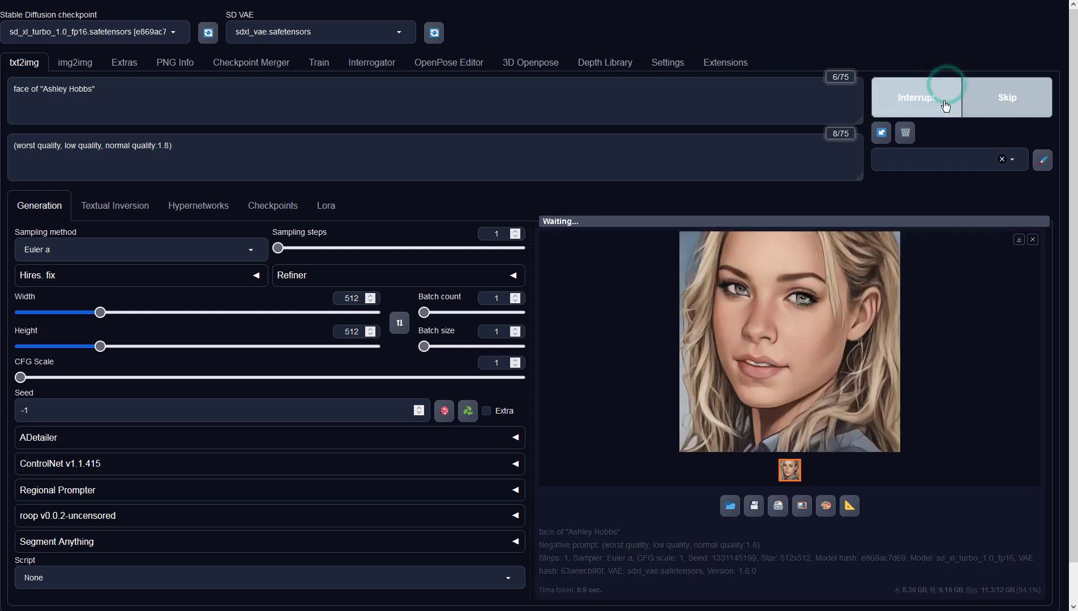
click(945, 106)
Swap the quoted name in the face prompt for an invented man's full name and generate several portraits.
drag(43, 89, 89, 89)
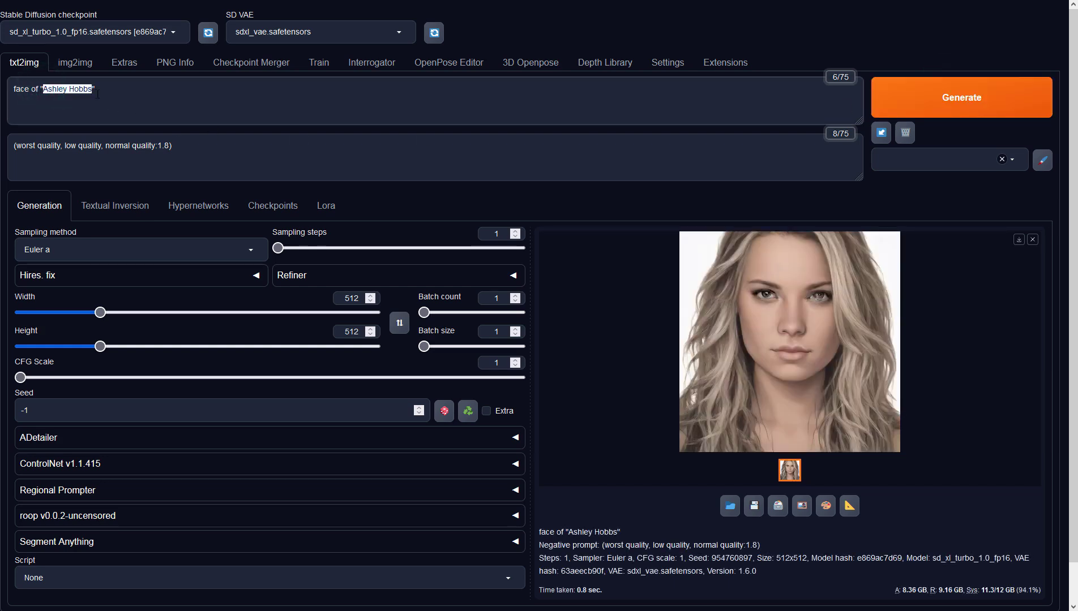
text(Bob)
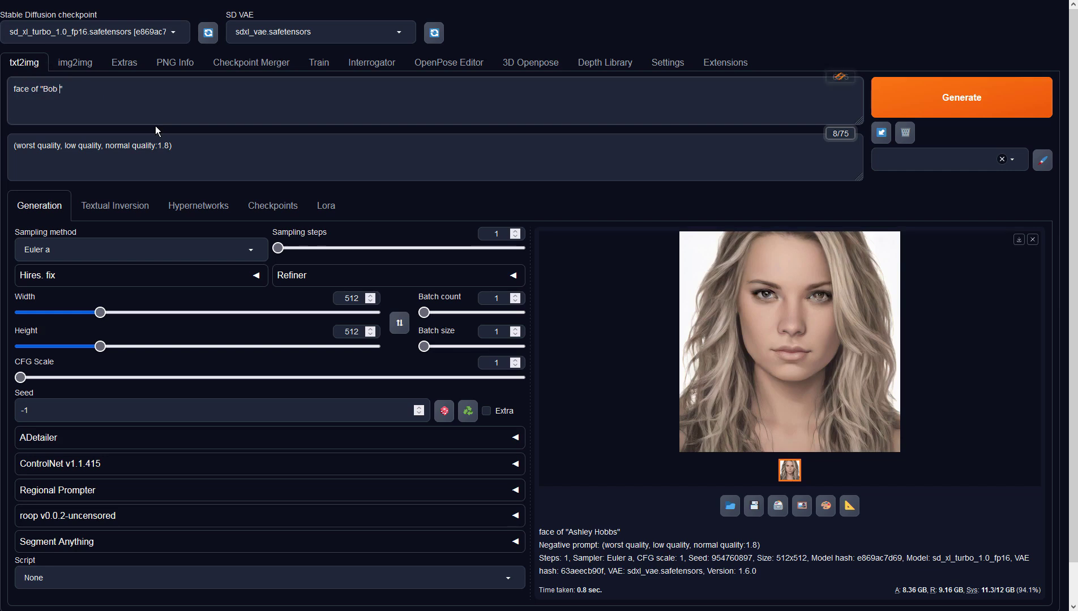
text( Astire)
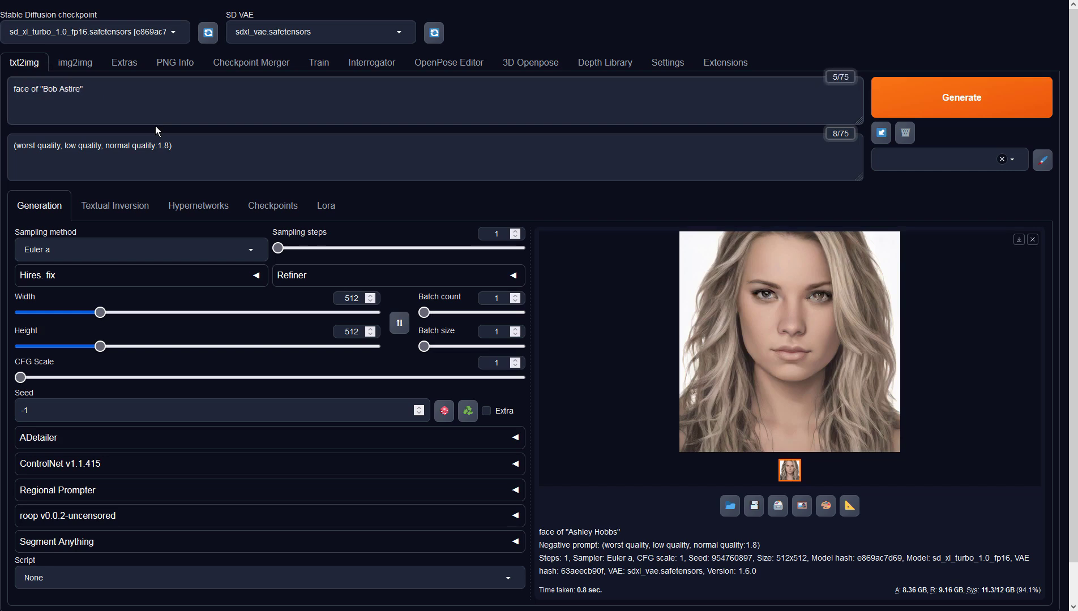
click(934, 114)
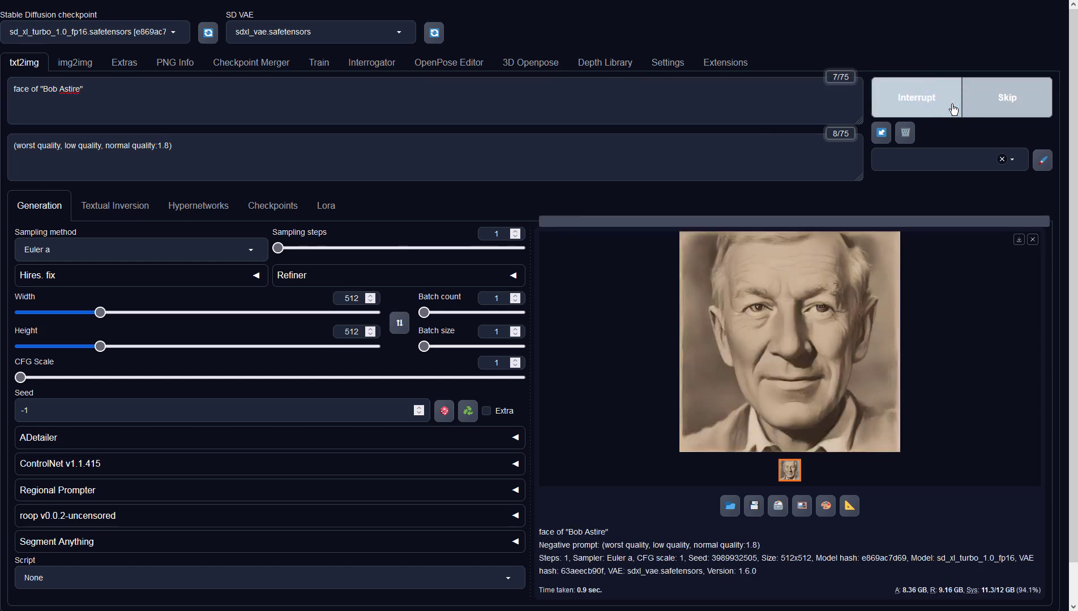
click(953, 110)
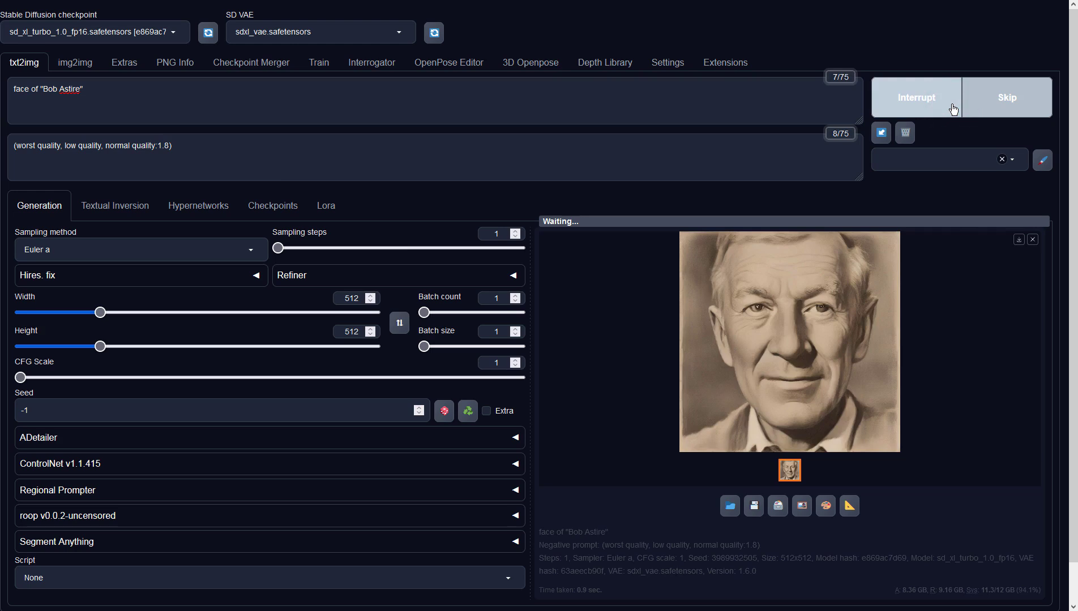
click(953, 109)
click(953, 109)
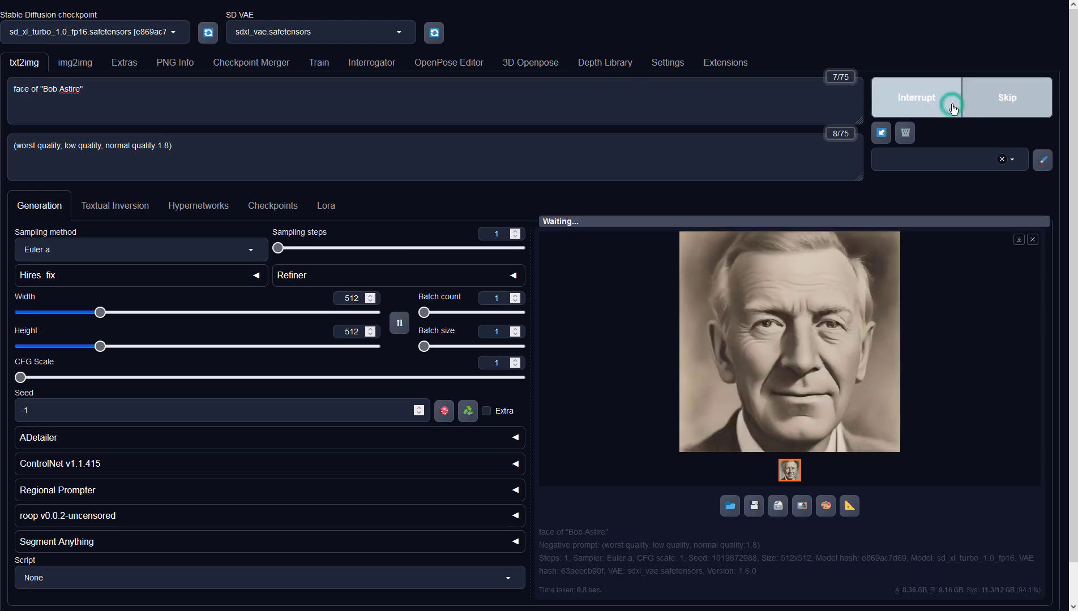
Append ", age 20" after the quoted man's name in the prompt and generate several portraits.
click(130, 93)
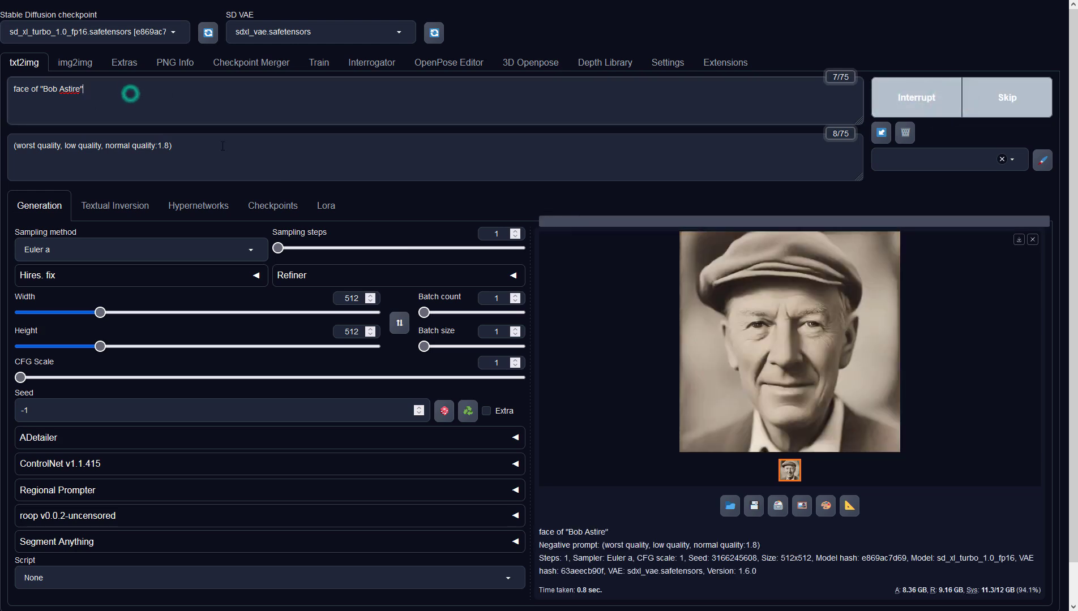
text(, age 20)
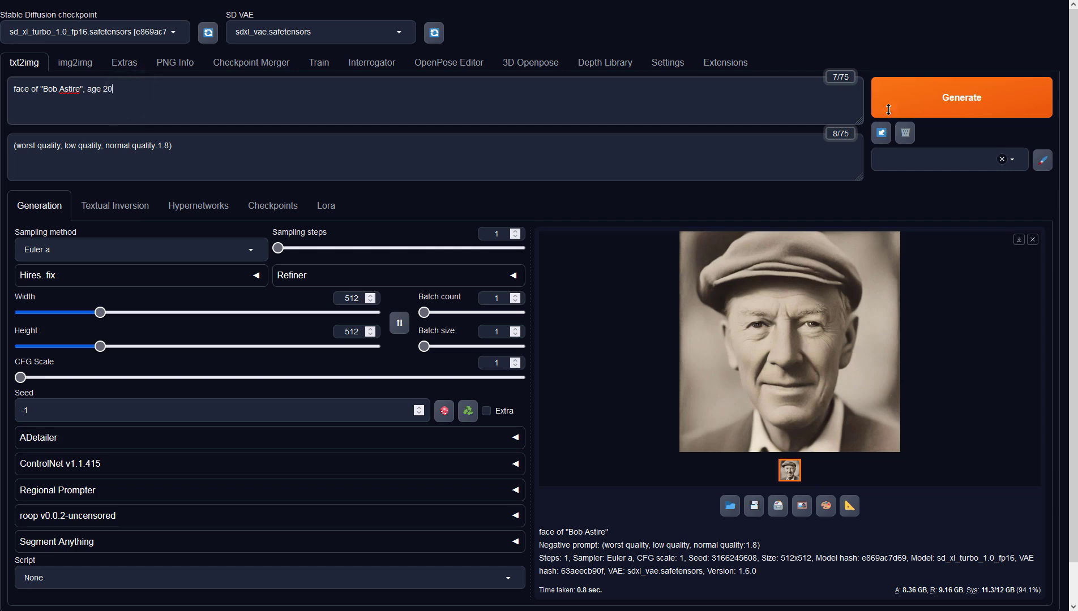
click(936, 99)
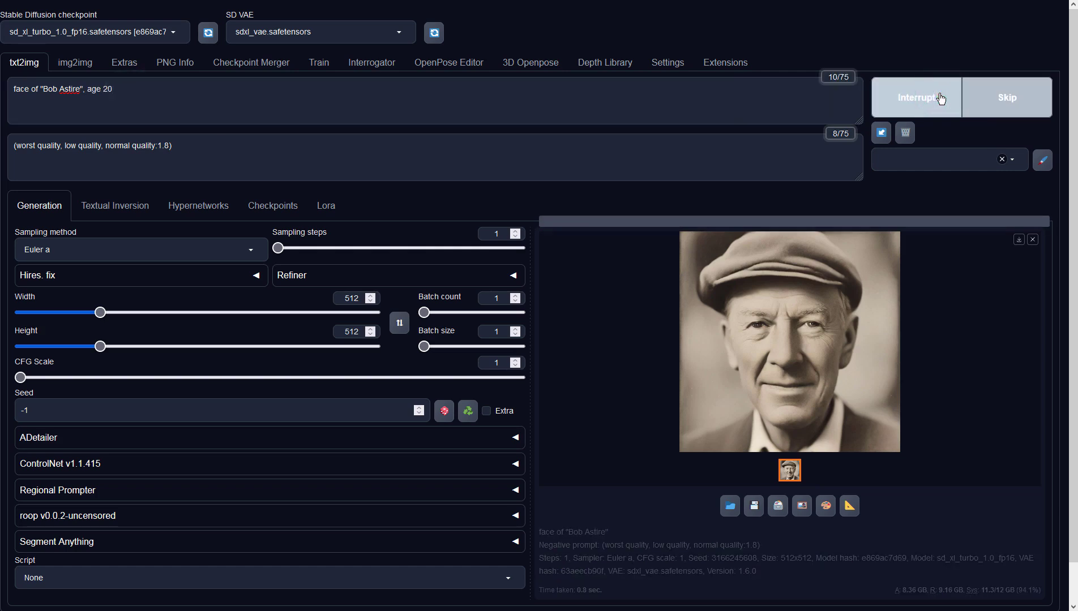
click(940, 99)
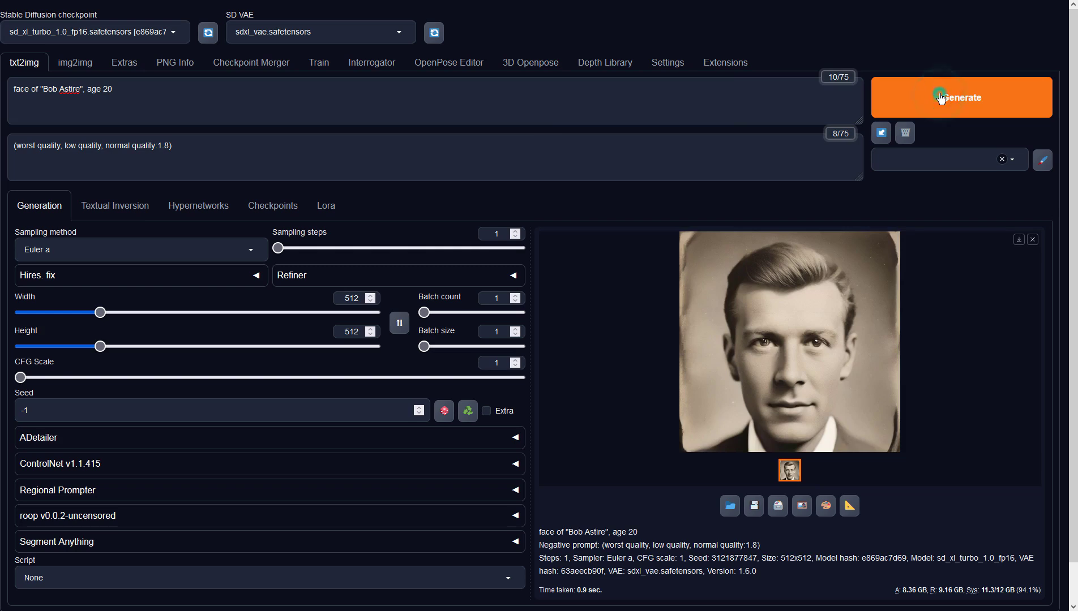
click(939, 95)
click(940, 94)
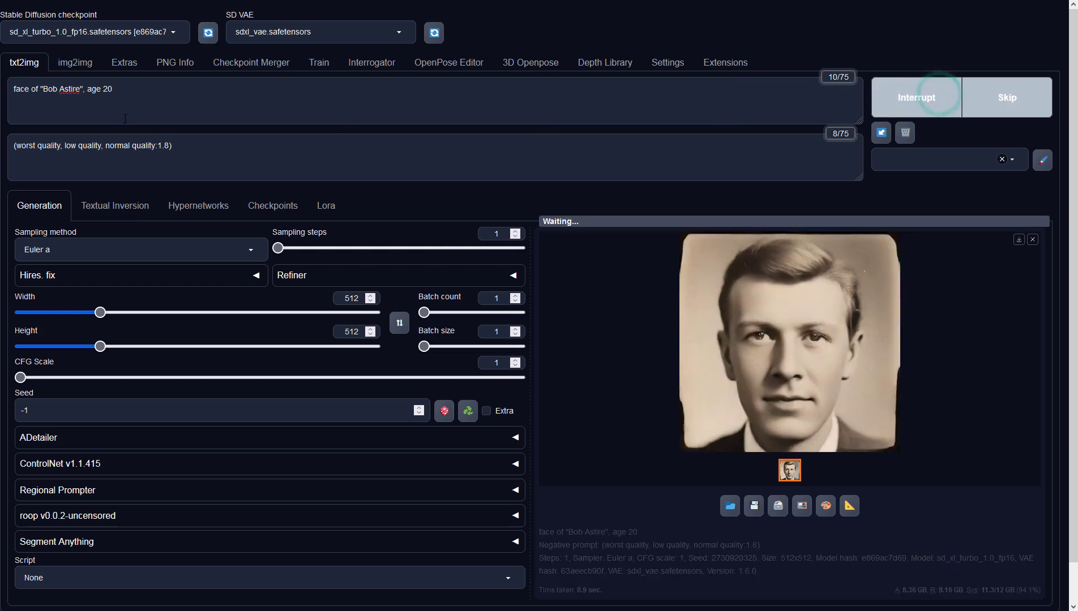
Add "xo" to the end of the man's surname in the prompt and generate several portraits of the altered character.
click(78, 89)
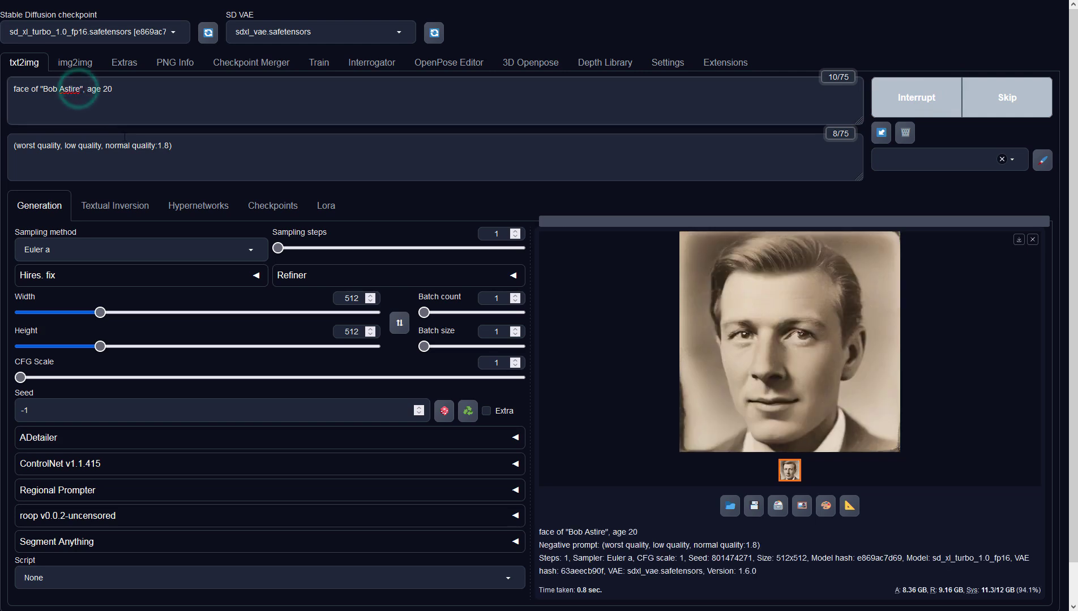
text(xo)
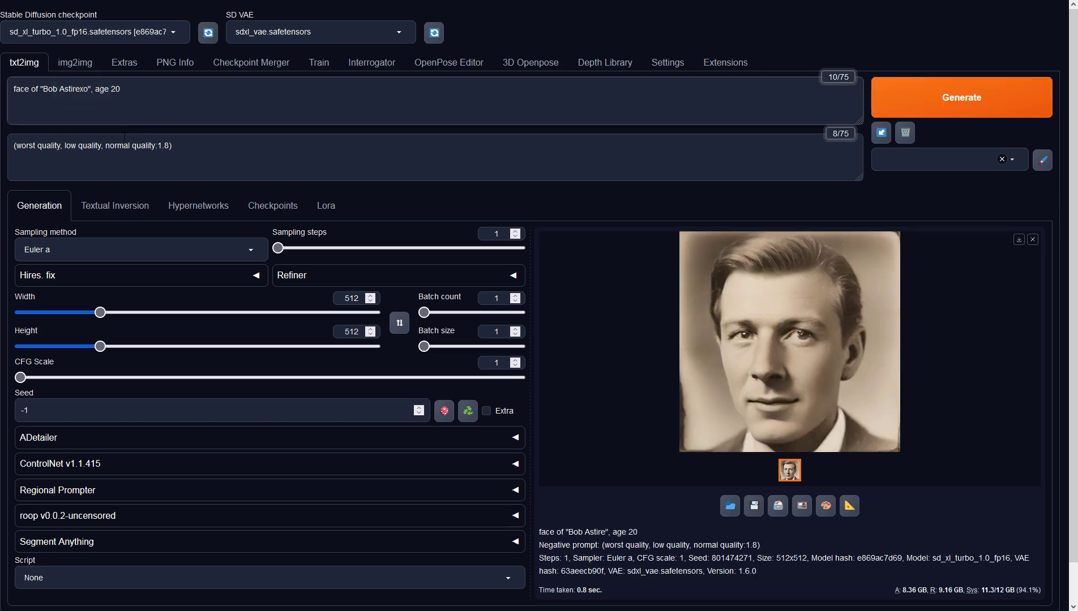
click(956, 97)
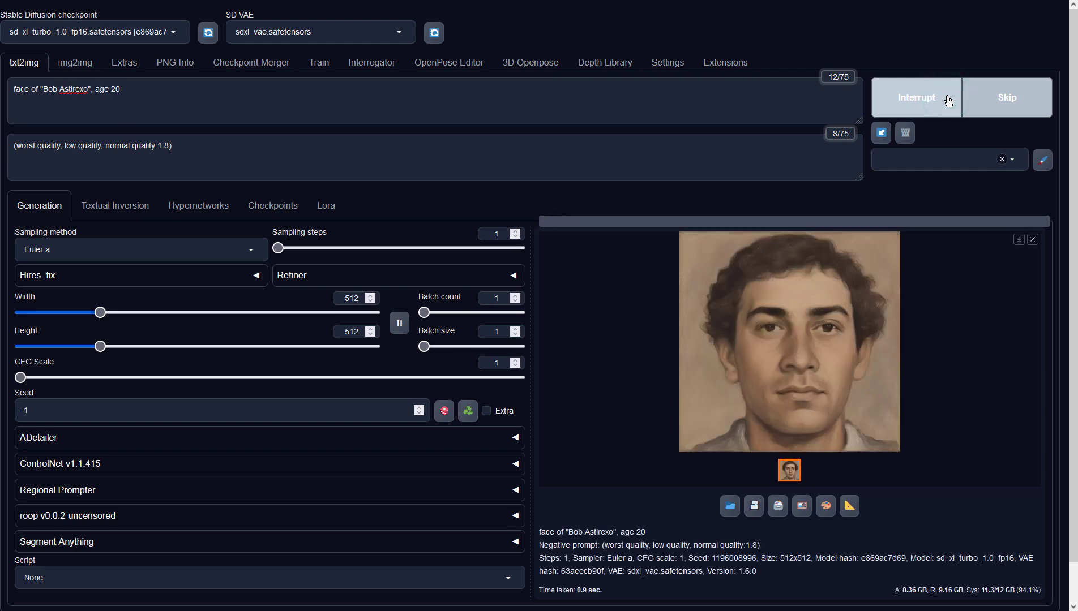
click(948, 100)
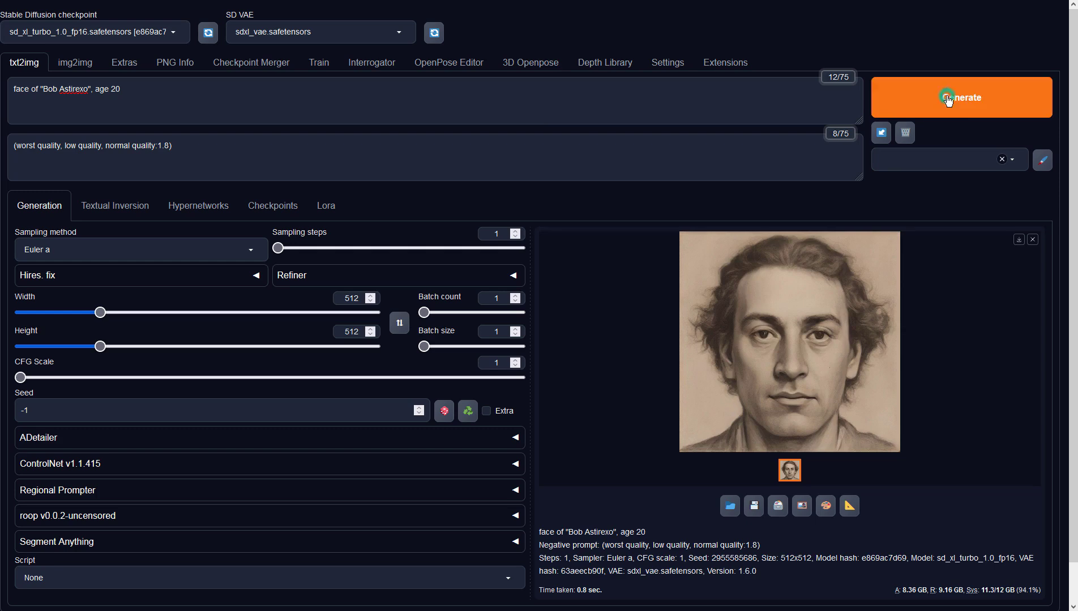
click(948, 100)
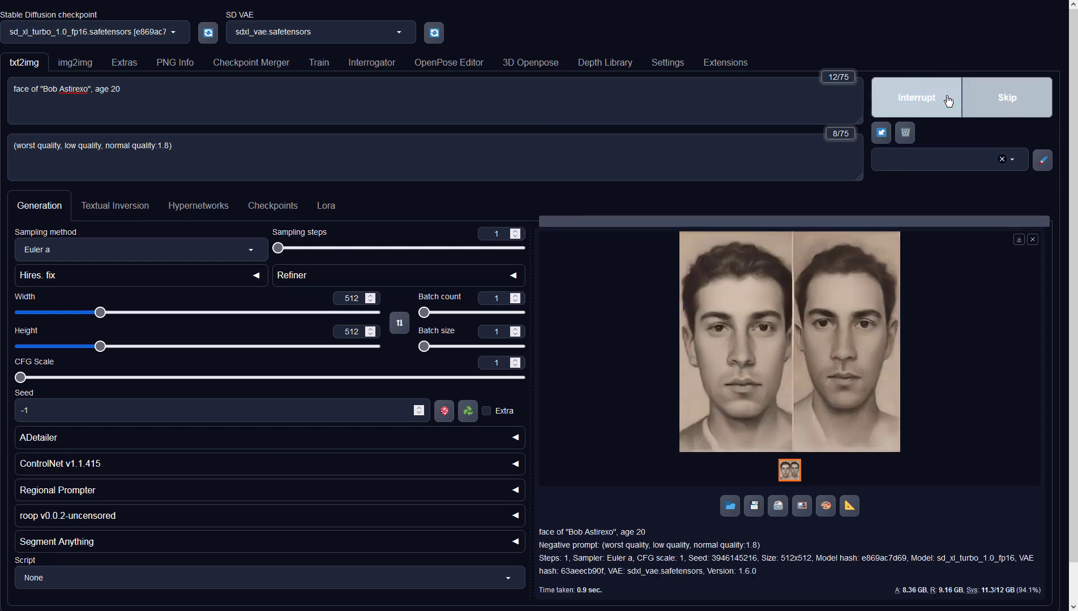
click(948, 99)
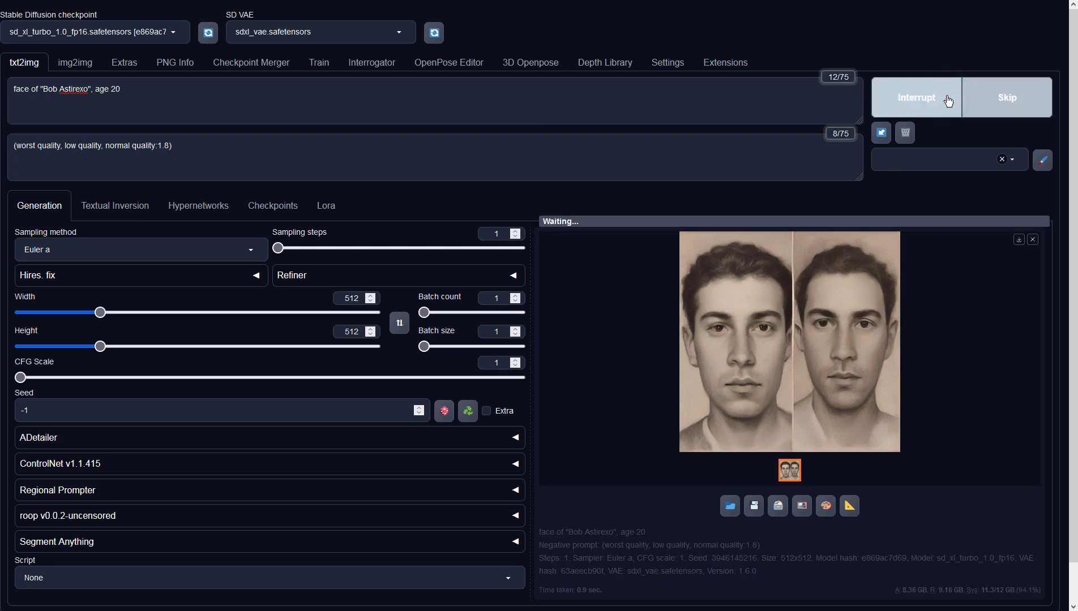
Replace the quoted name in the face prompt with an invented East Asian full name and generate several portraits.
drag(44, 89, 88, 91)
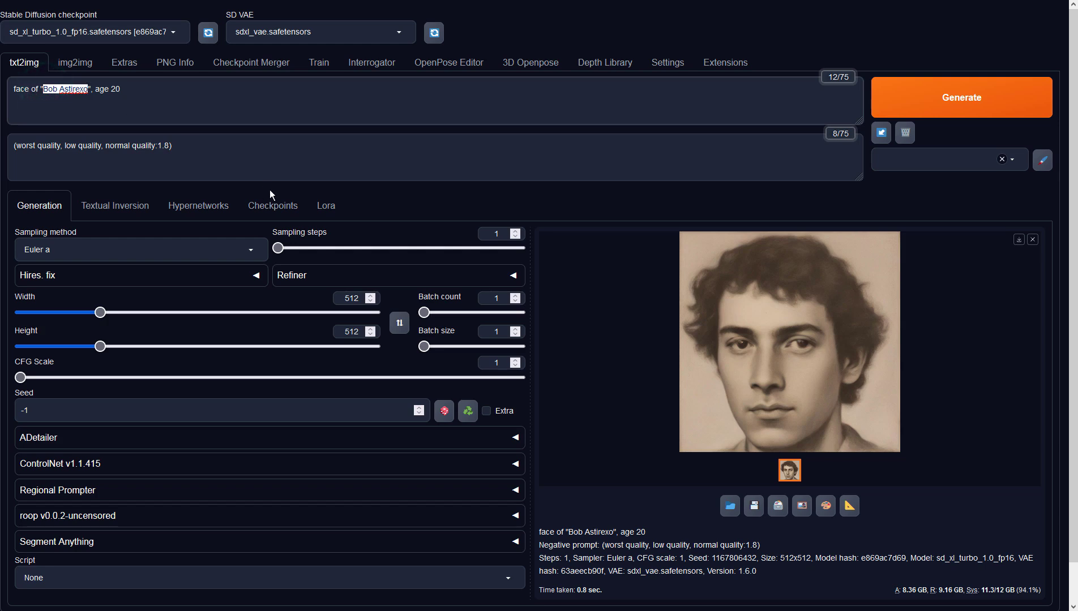
text(Lee )
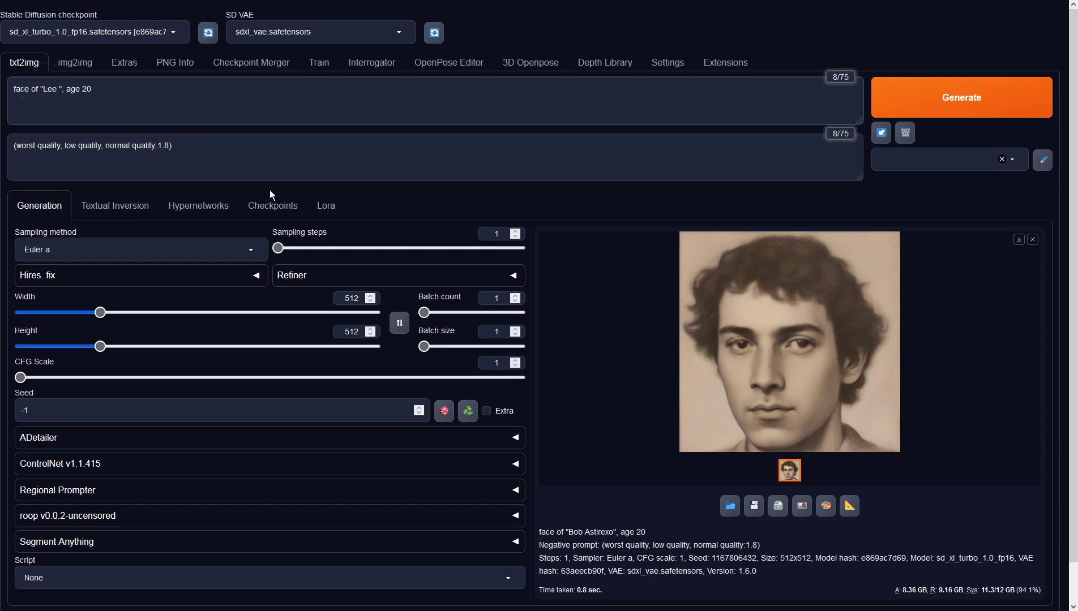
text(An Se)
click(958, 101)
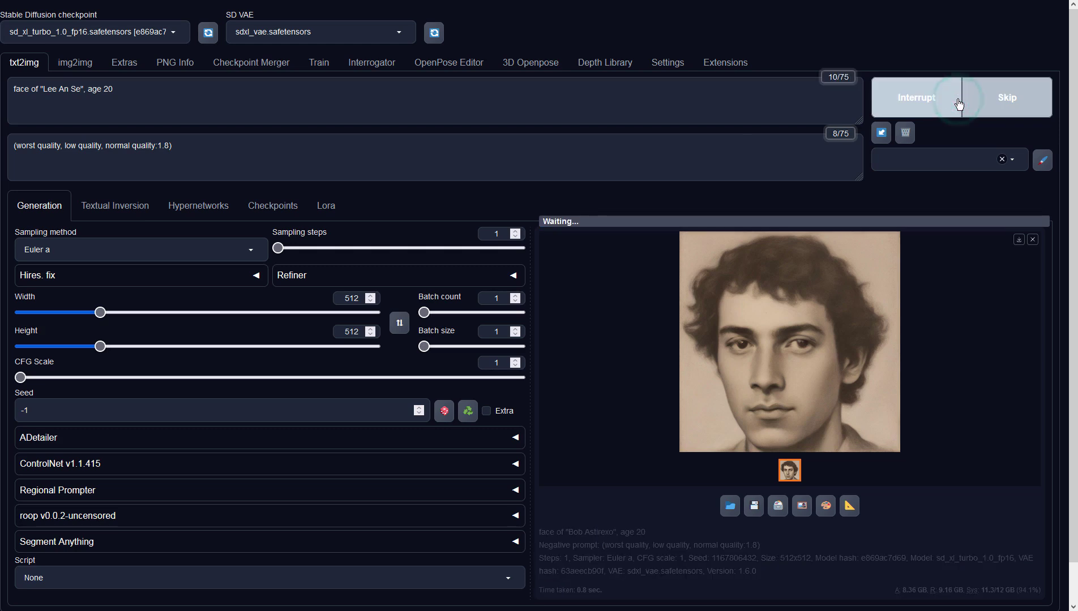
click(958, 102)
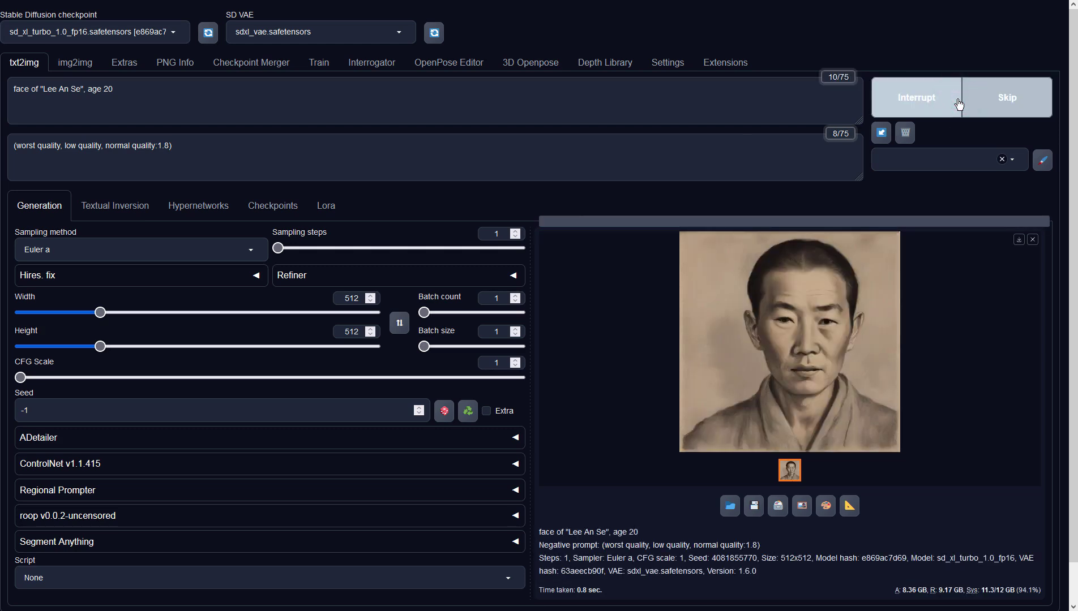
click(958, 101)
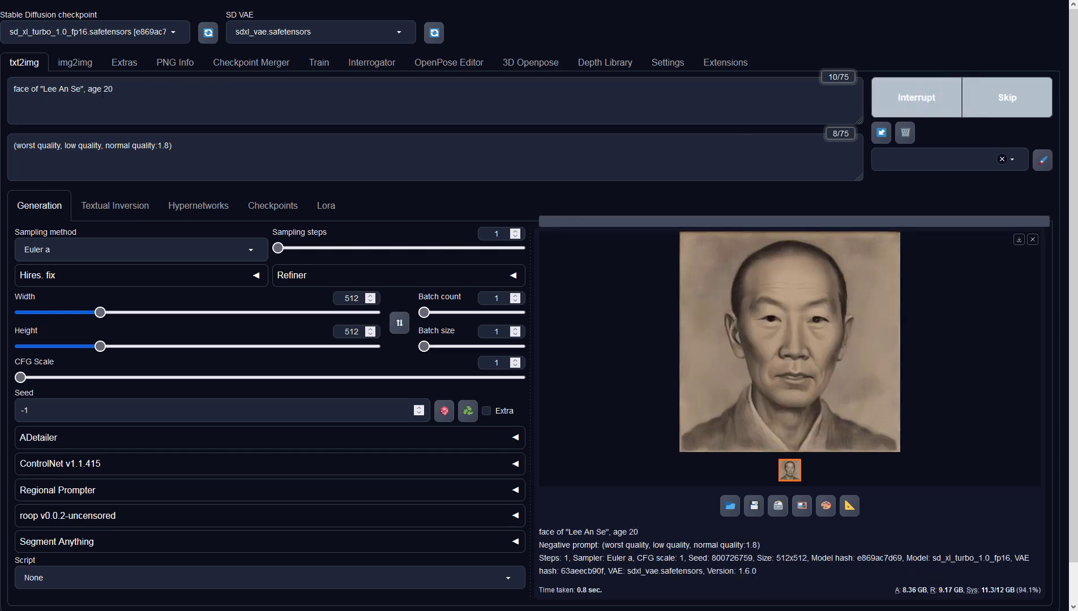
Change the age in the face prompt to 60 and generate portraits of the same named character.
click(104, 89)
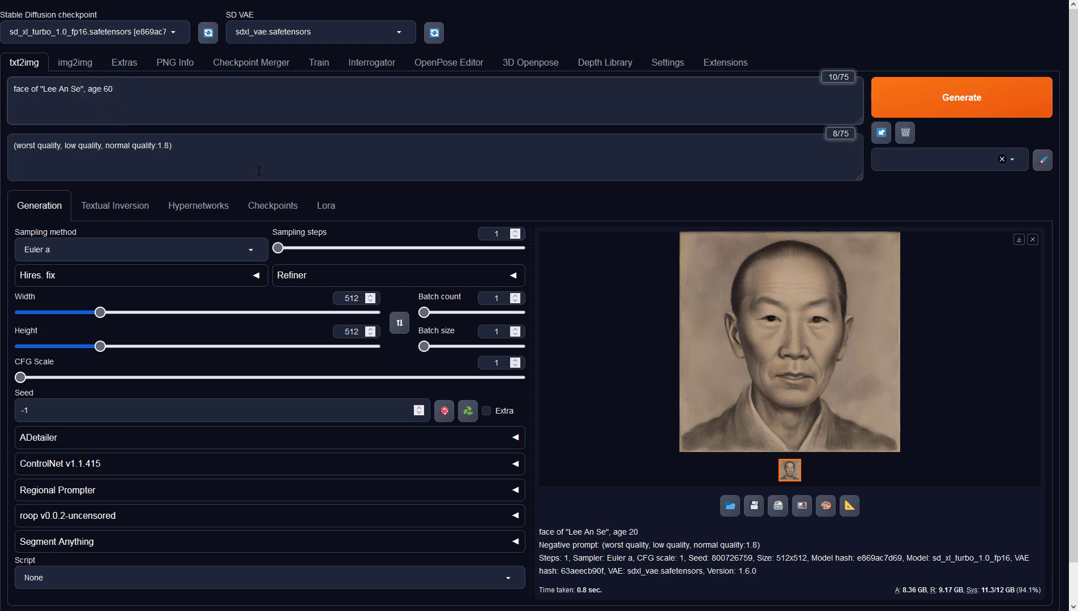
text(6)
click(923, 102)
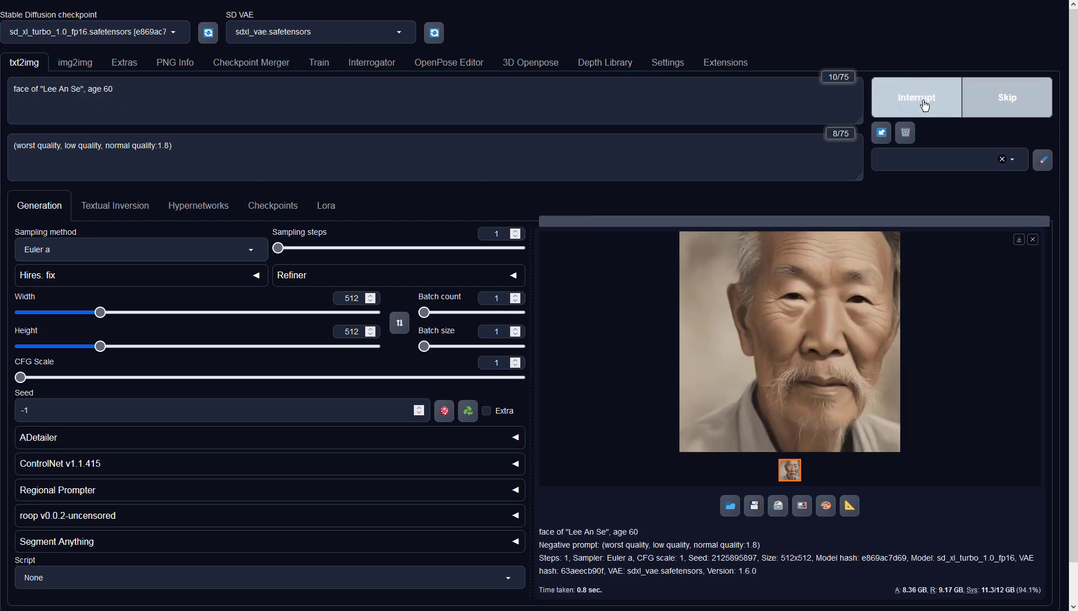
click(924, 106)
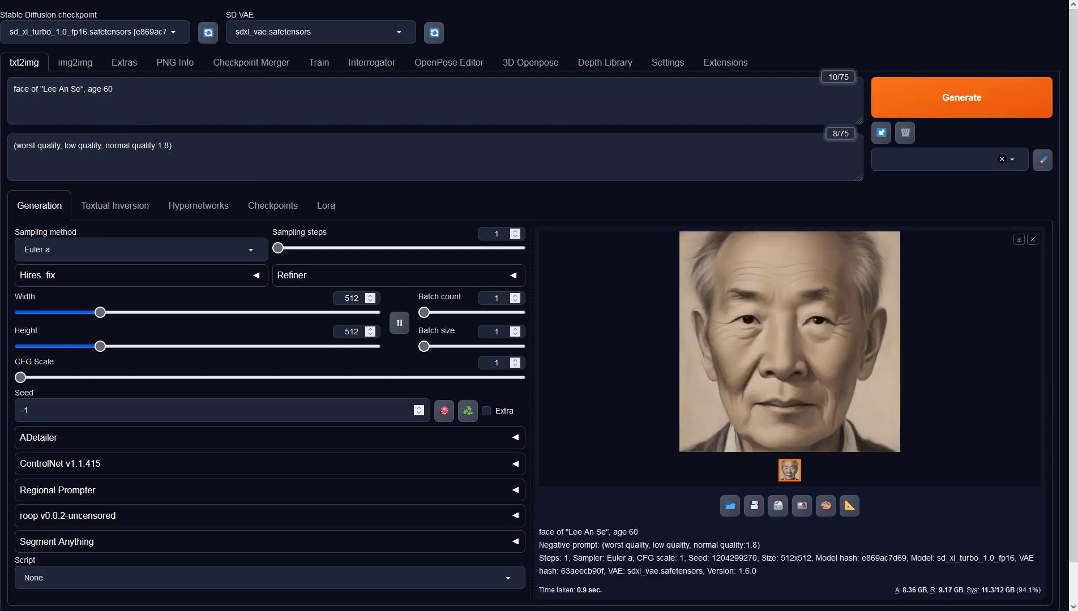
Swap the quoted name for an invented full name with an unusual first name and a common English surname, and generate several portraits.
drag(44, 89, 81, 89)
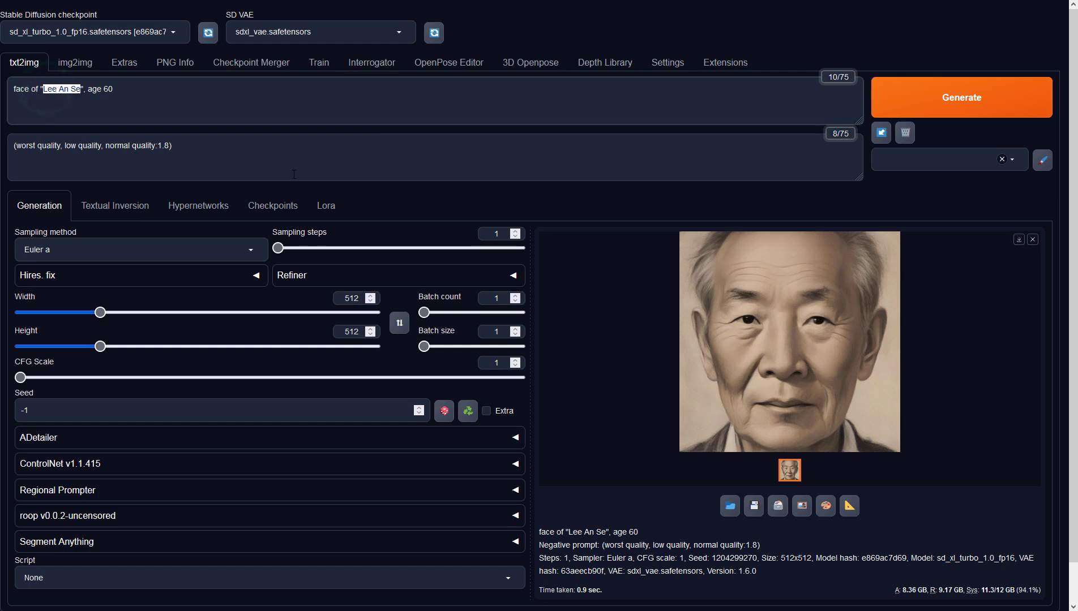
text(Ashate Jones)
click(955, 102)
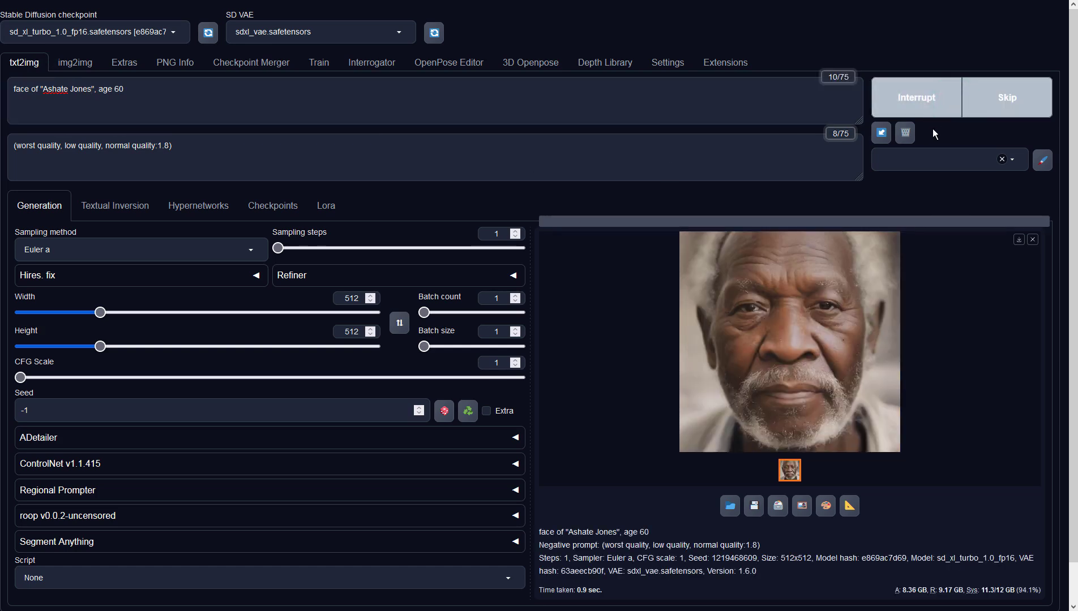
click(942, 113)
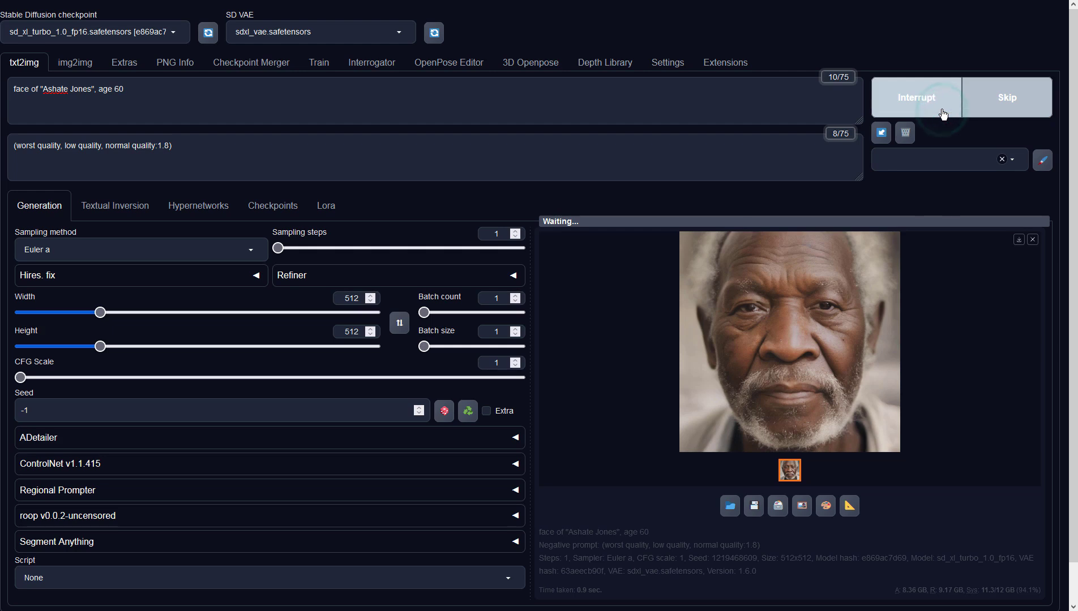
click(942, 111)
click(942, 112)
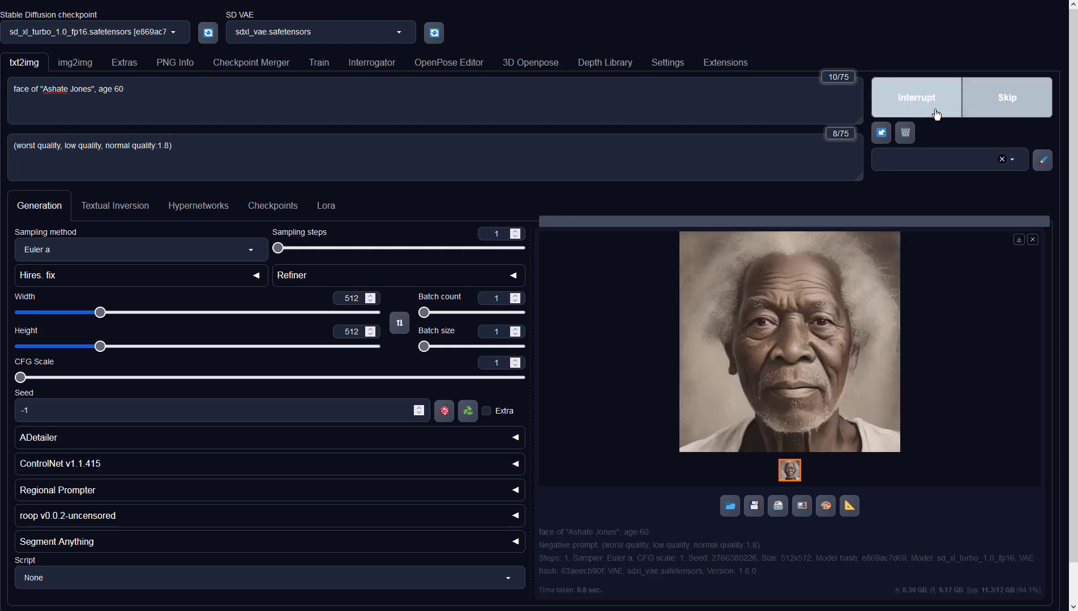
Set the character's age in the prompt to 22 and generate portraits of the younger version.
click(266, 98)
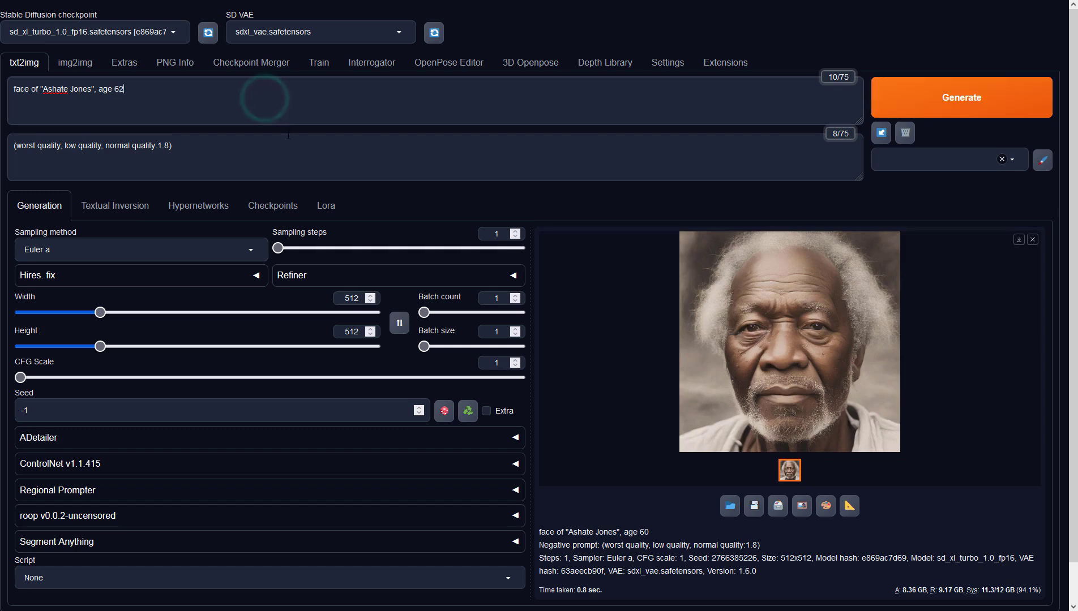
key(BackSpace)
key(BackSpace)
text(22)
click(917, 107)
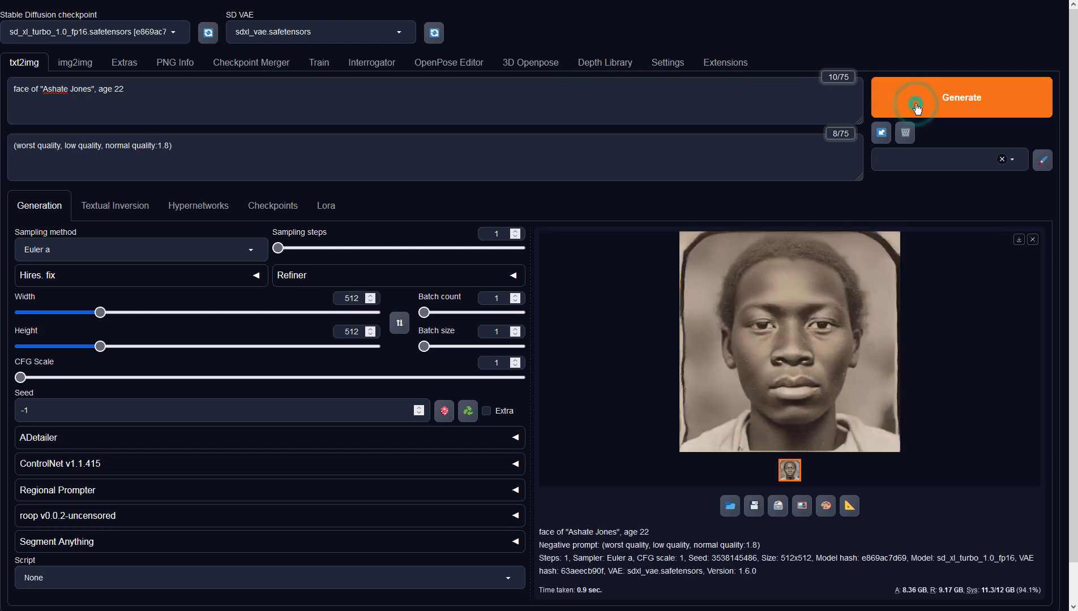
click(917, 108)
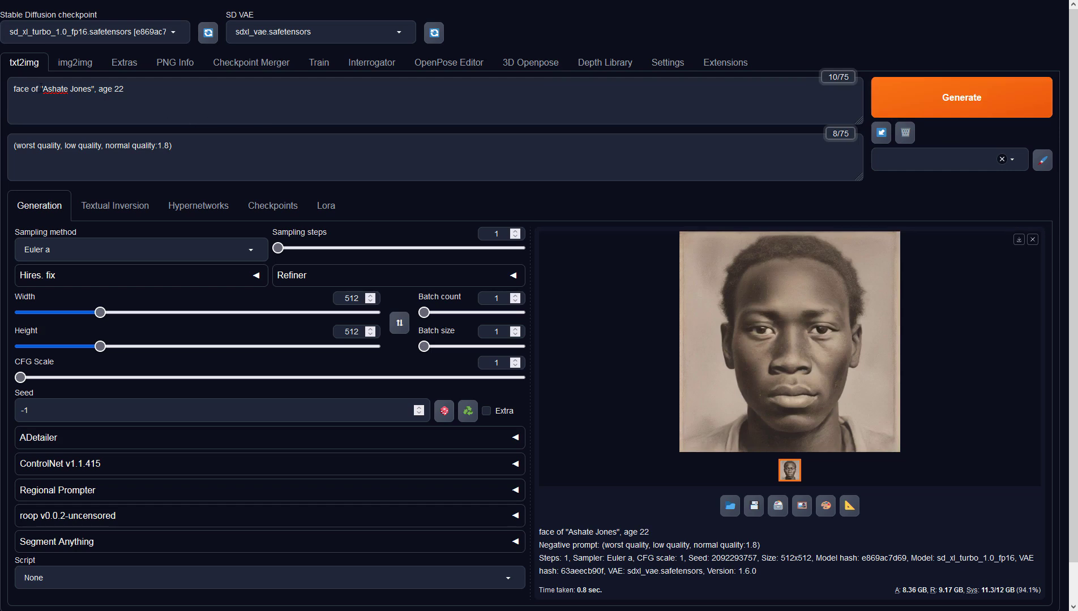
Replace only the quoted first name with a traditional English man's first name, keeping the surname, and generate a portrait.
double_click(45, 89)
text(Samuel)
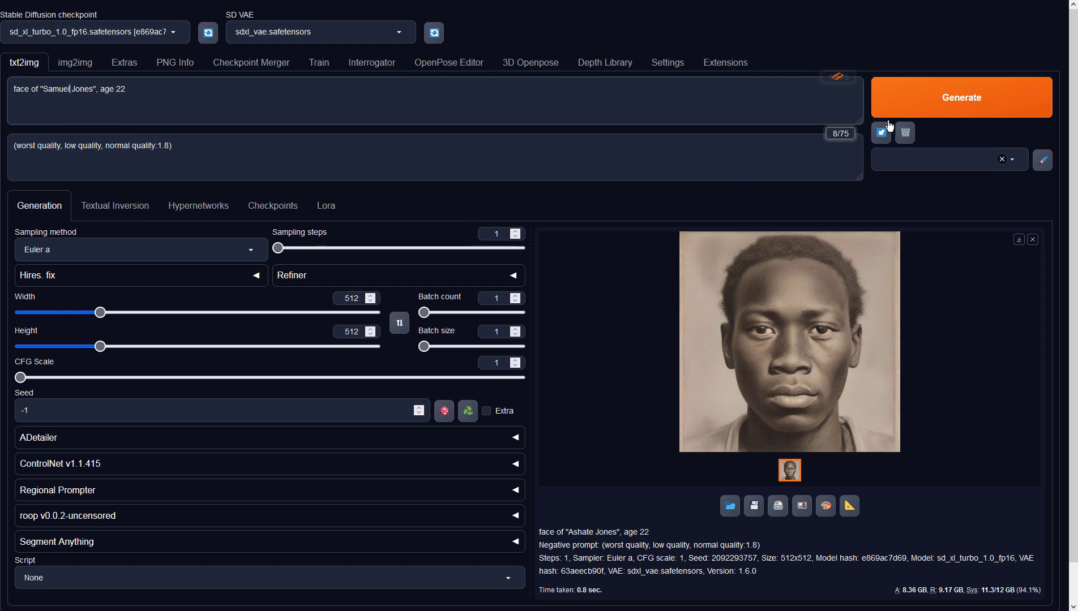
click(927, 105)
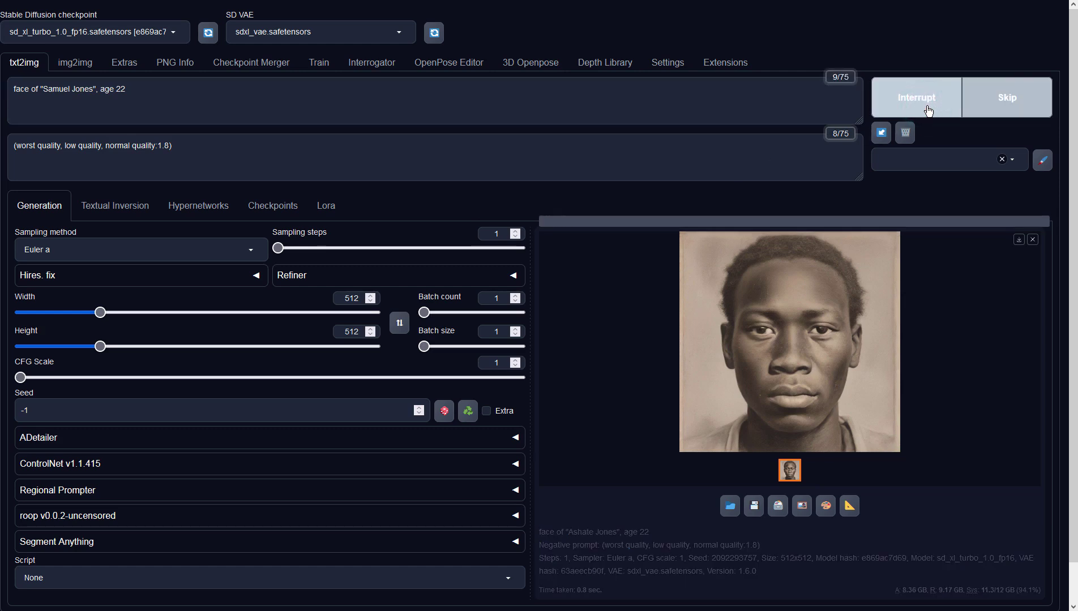
Set the age in the prompt to 42 and generate a portrait of the renamed man.
click(155, 89)
key(BackSpace)
key(BackSpace)
text(42)
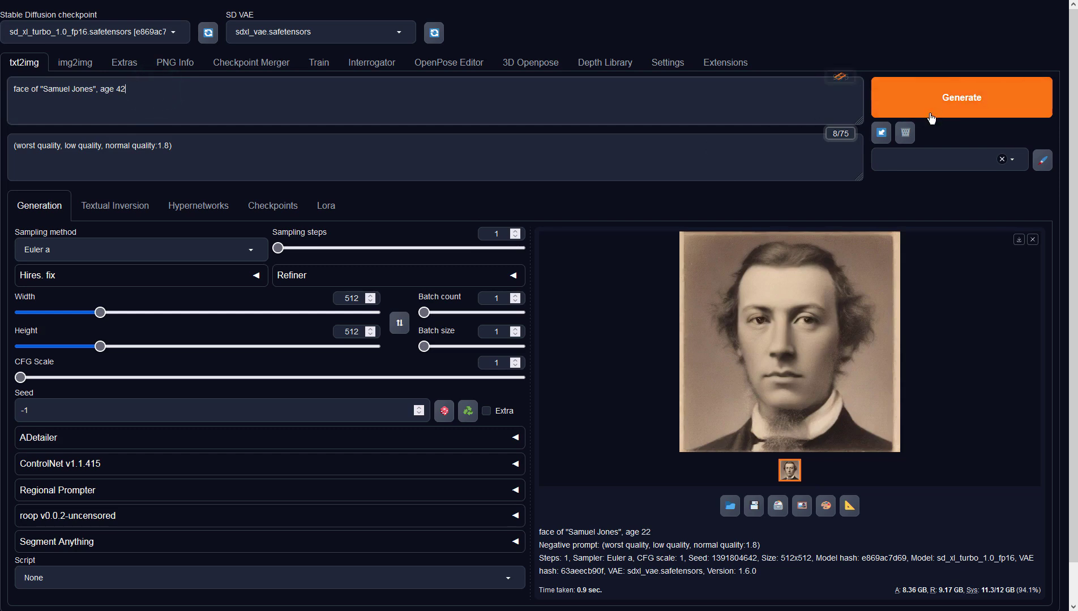
click(921, 116)
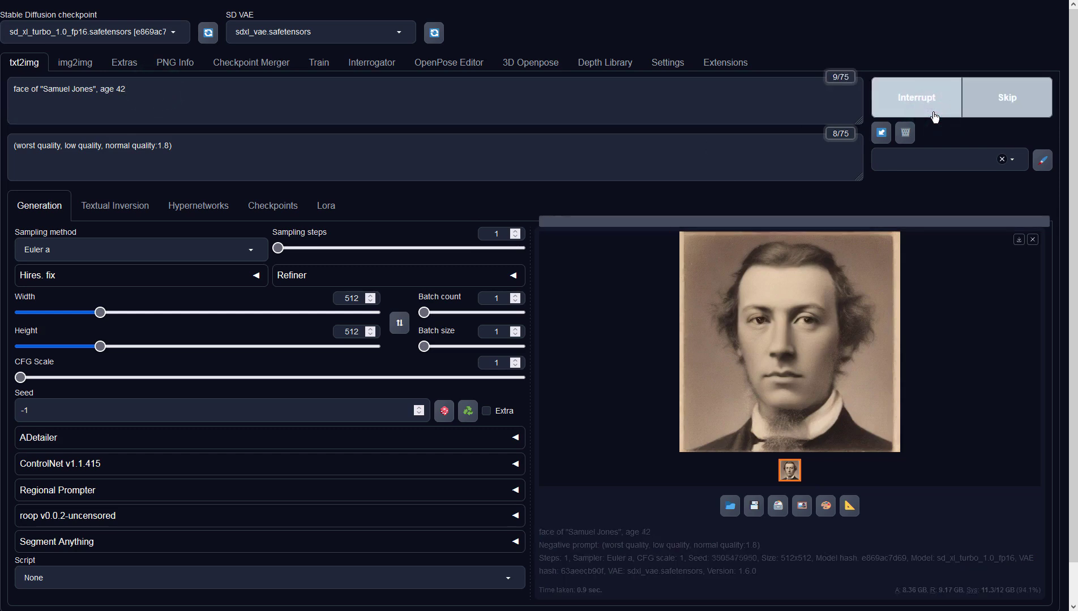